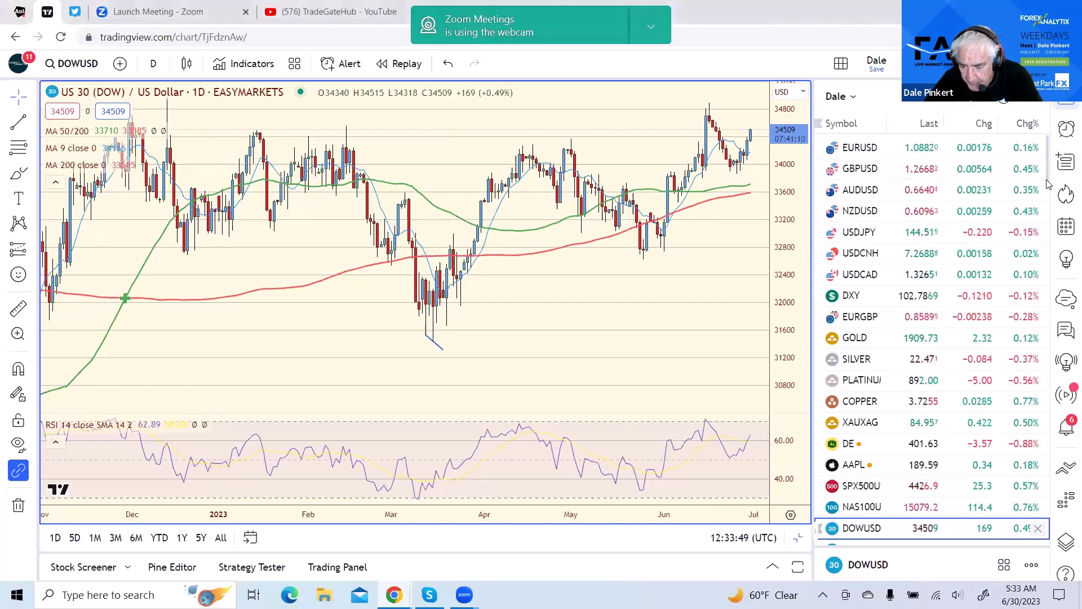
Load US10Y from the watchlist and set the chart interval to 1 week
{"action": "scroll", "coordinate": [1047, 184], "scroll_direction": "down", "scroll_amount": 3}
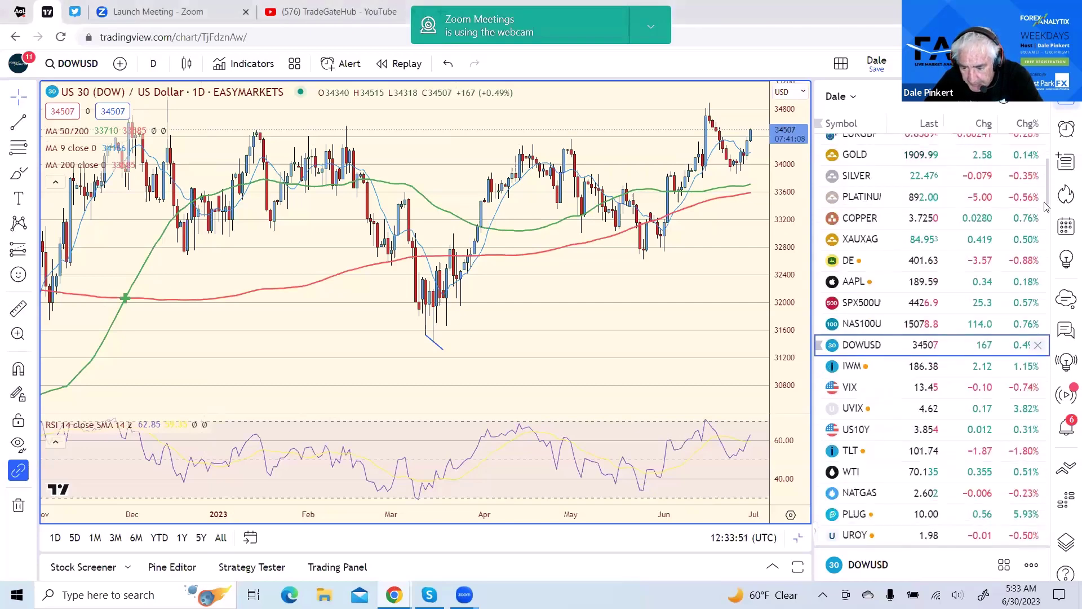
{"action": "left_click", "coordinate": [858, 431]}
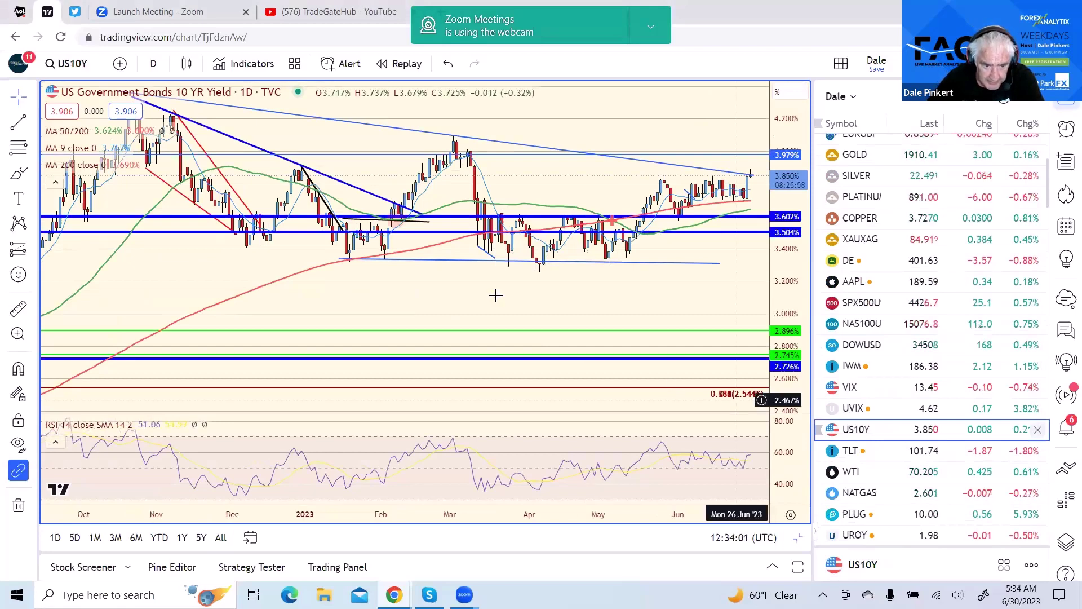
{"action": "left_click", "coordinate": [154, 66]}
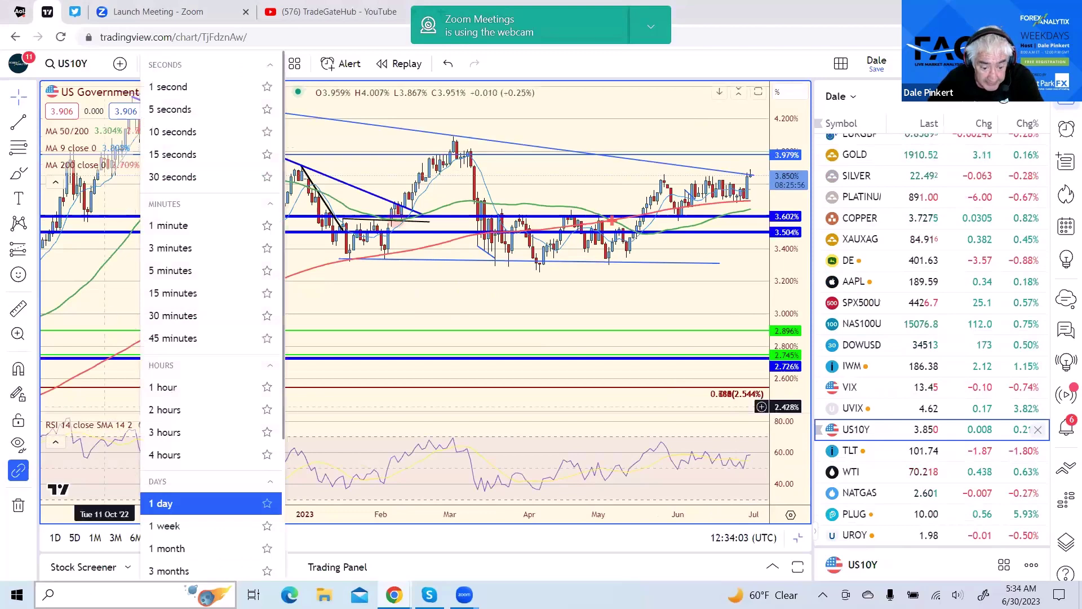
{"action": "left_click", "coordinate": [182, 527]}
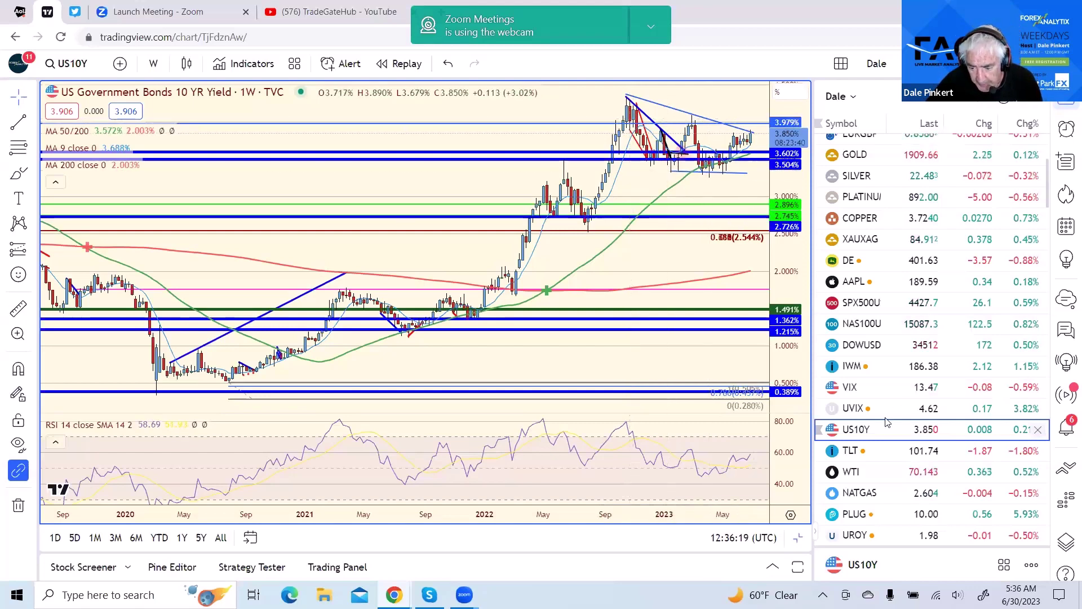
Load TLT from the watchlist and set the chart interval to 1 day
{"action": "left_click", "coordinate": [848, 451]}
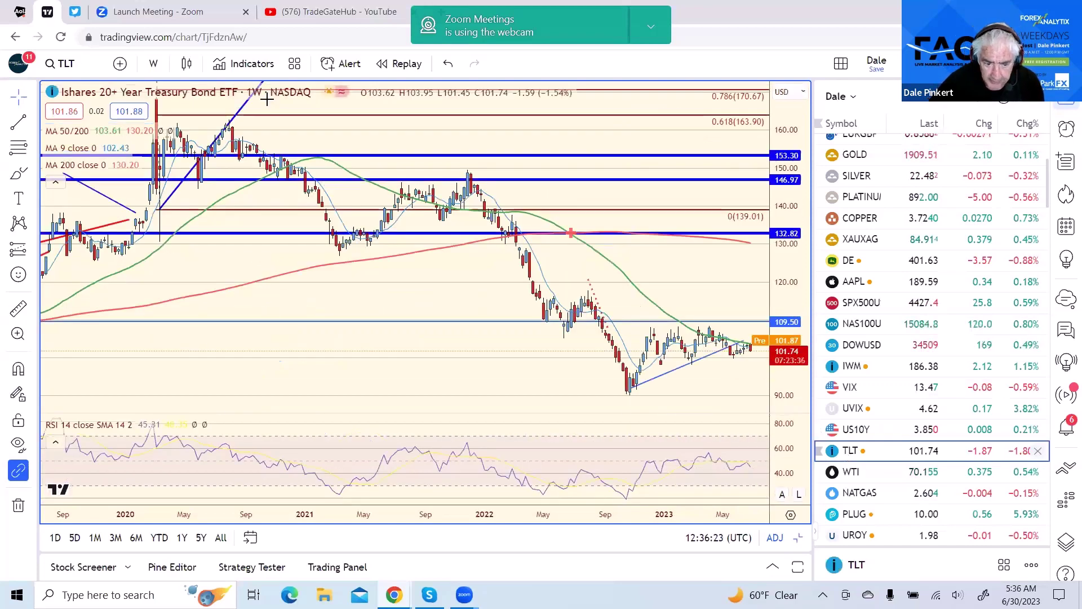
{"action": "left_click", "coordinate": [157, 64]}
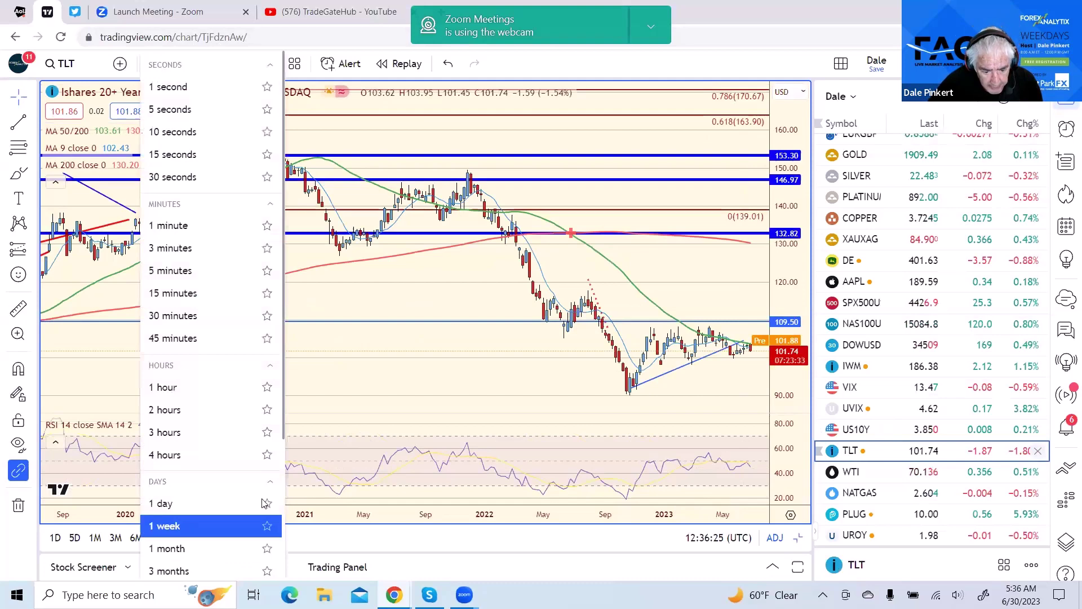
{"action": "left_click", "coordinate": [203, 506]}
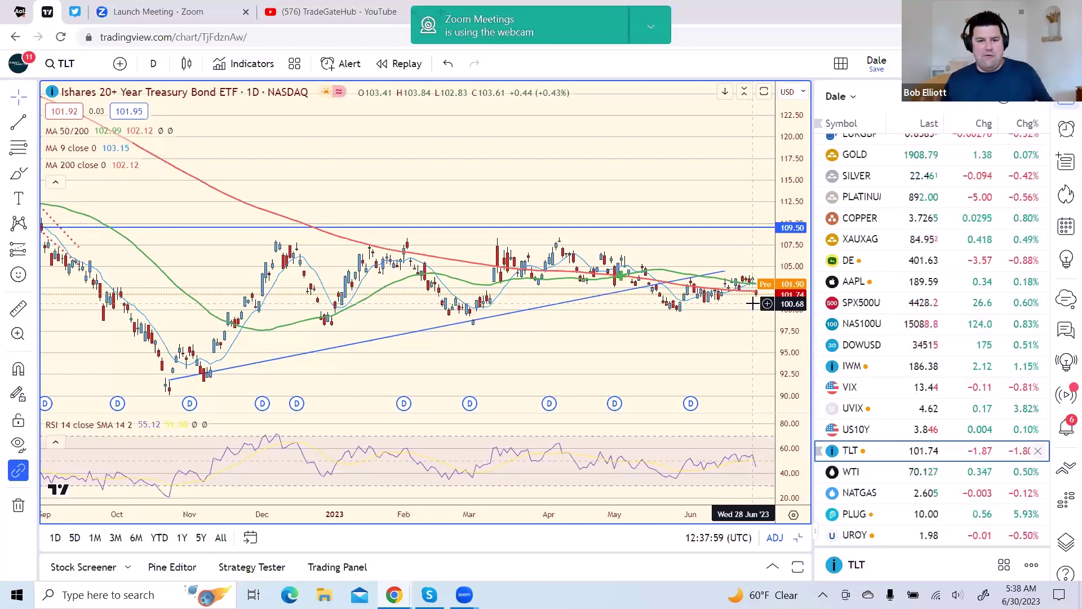
View SPX500U, then switch to the NAS100U daily chart
{"action": "left_click", "coordinate": [870, 305]}
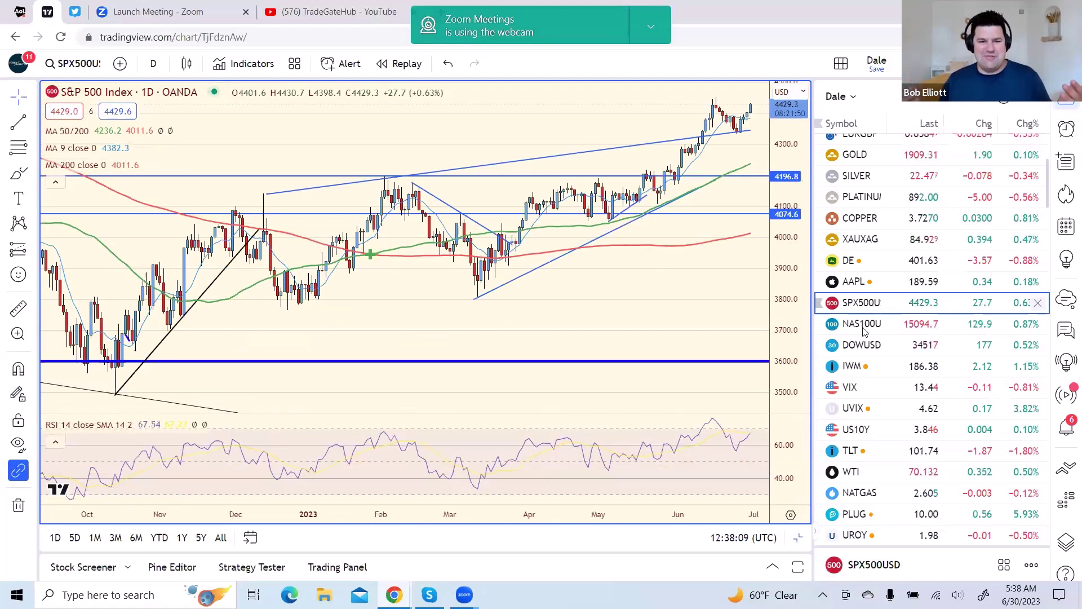
{"action": "left_click", "coordinate": [862, 327]}
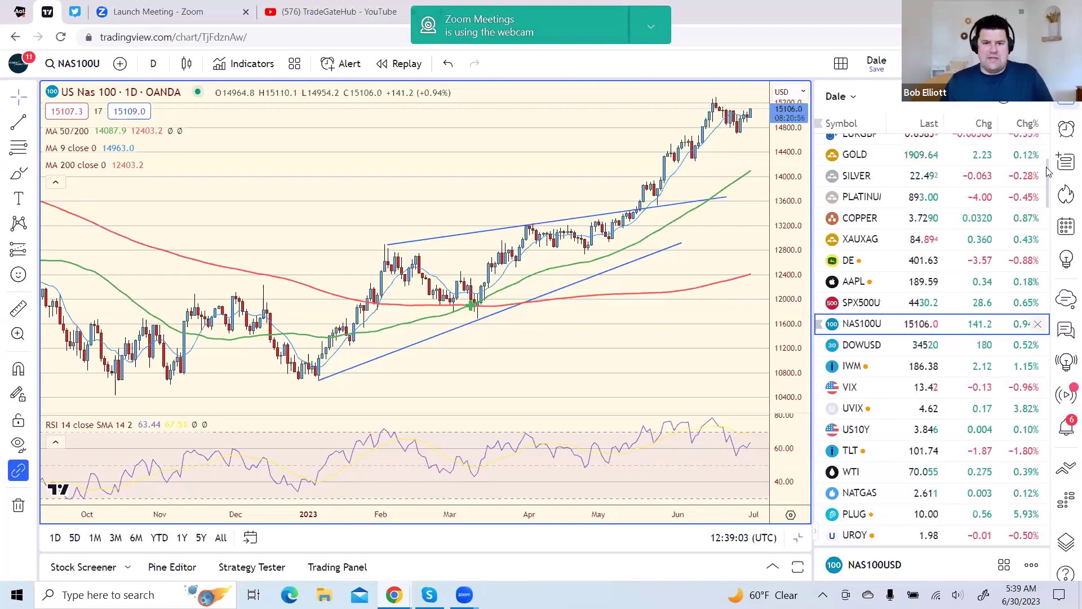
Cycle through EURUSD, GBPUSD, USDJPY and EURUSD, ending on the GBPUSD chart
{"action": "left_click_drag", "start_coordinate": [1048, 171], "coordinate": [1047, 145]}
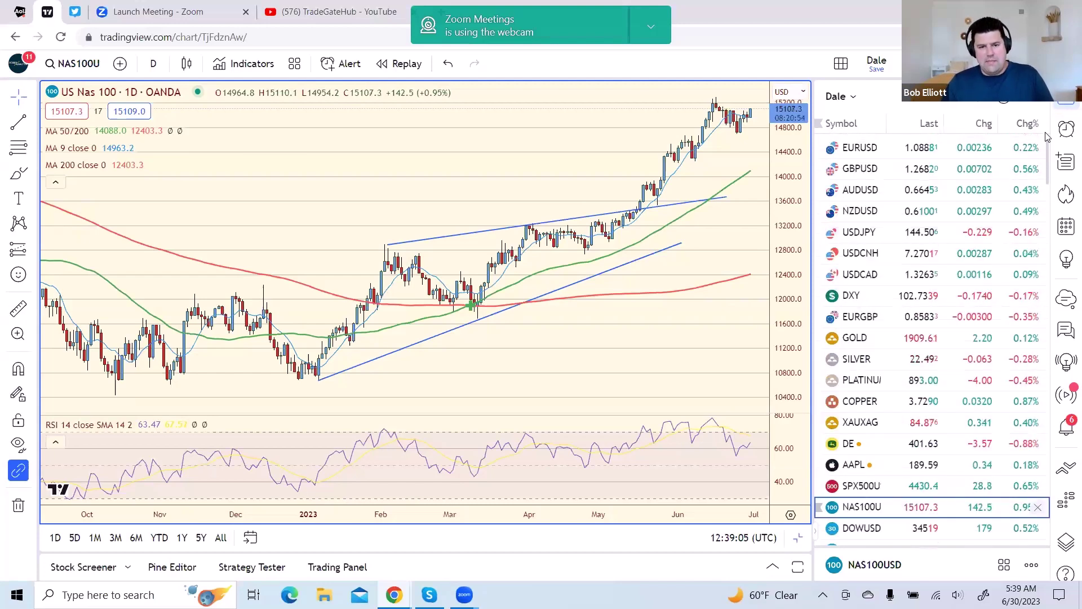
{"action": "left_click", "coordinate": [869, 152]}
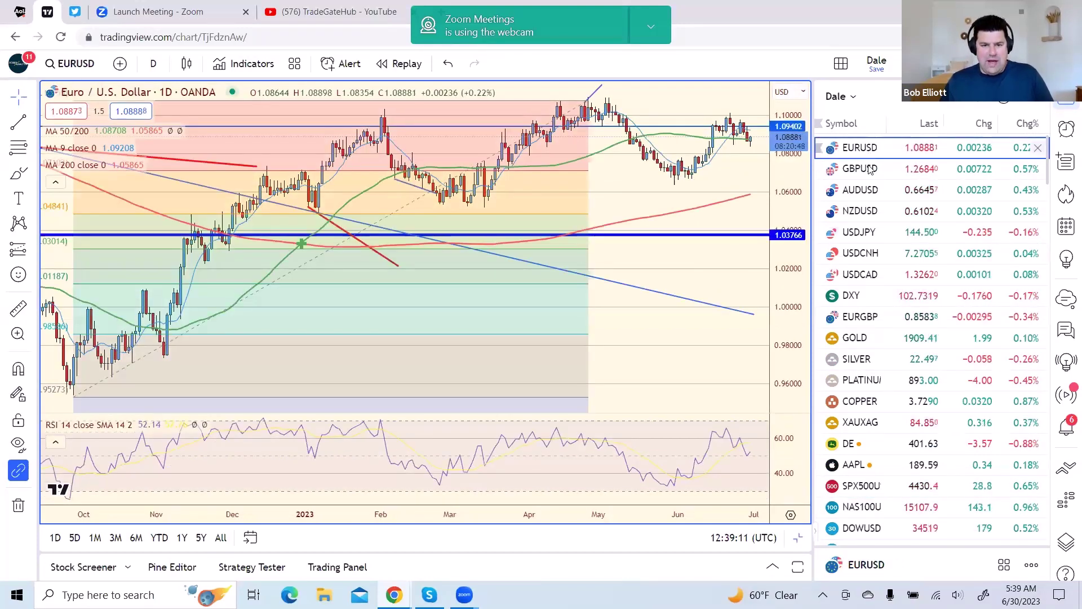
{"action": "left_click", "coordinate": [871, 169]}
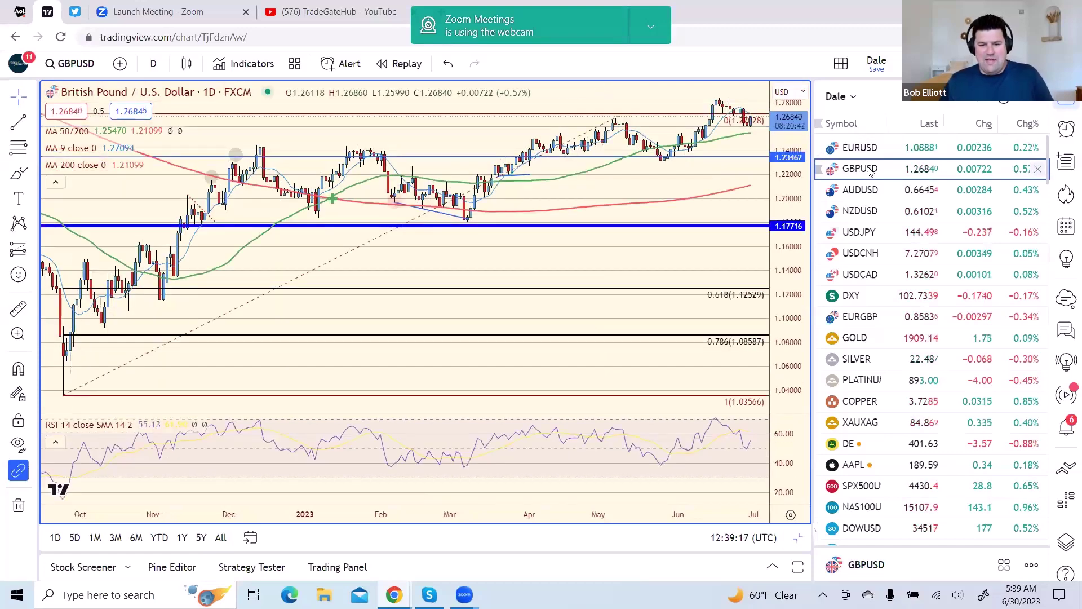
{"action": "left_click", "coordinate": [859, 234]}
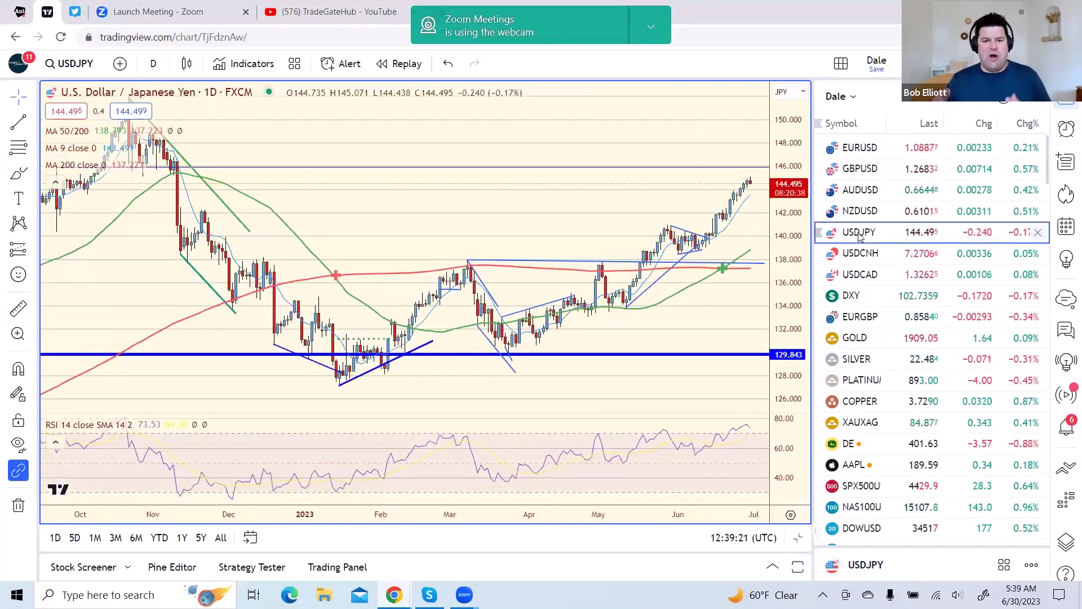
{"action": "left_click", "coordinate": [860, 147]}
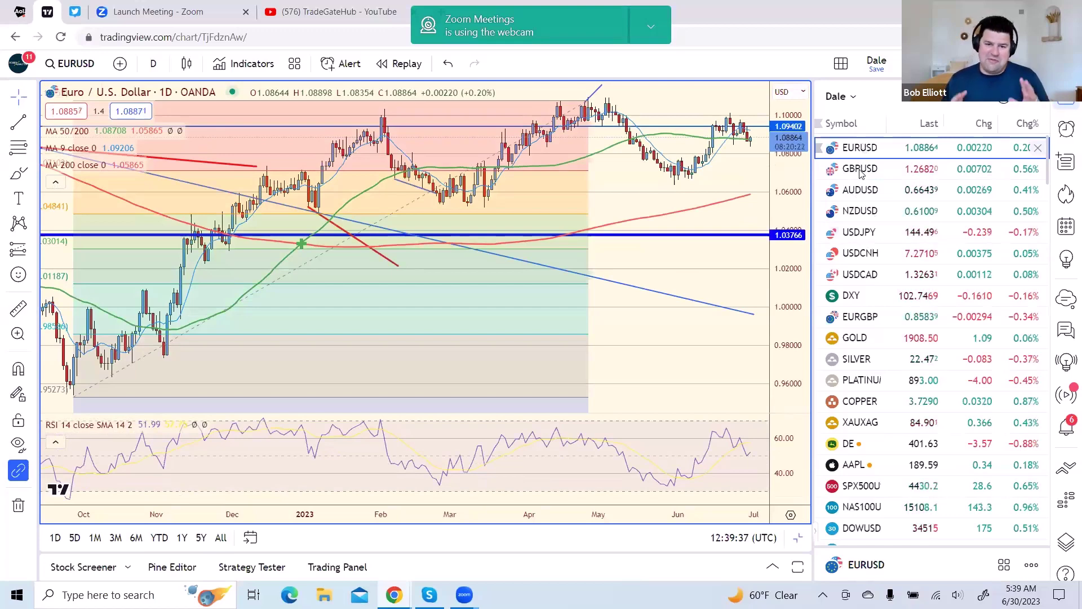
{"action": "left_click", "coordinate": [861, 171]}
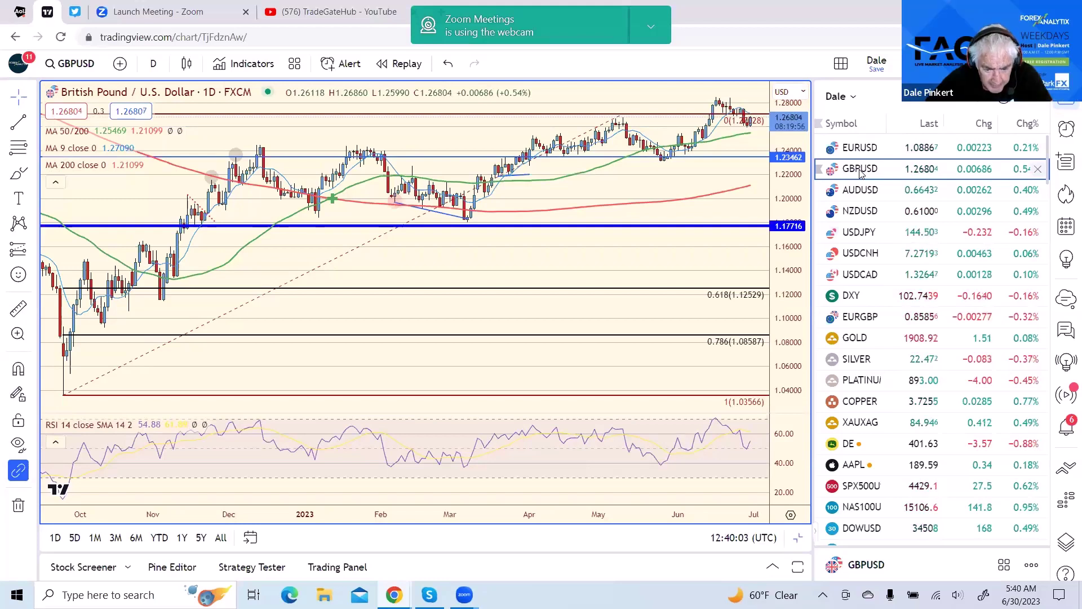
Review the annotated DXY chart, then switch to EURUSD
{"action": "left_click", "coordinate": [851, 296]}
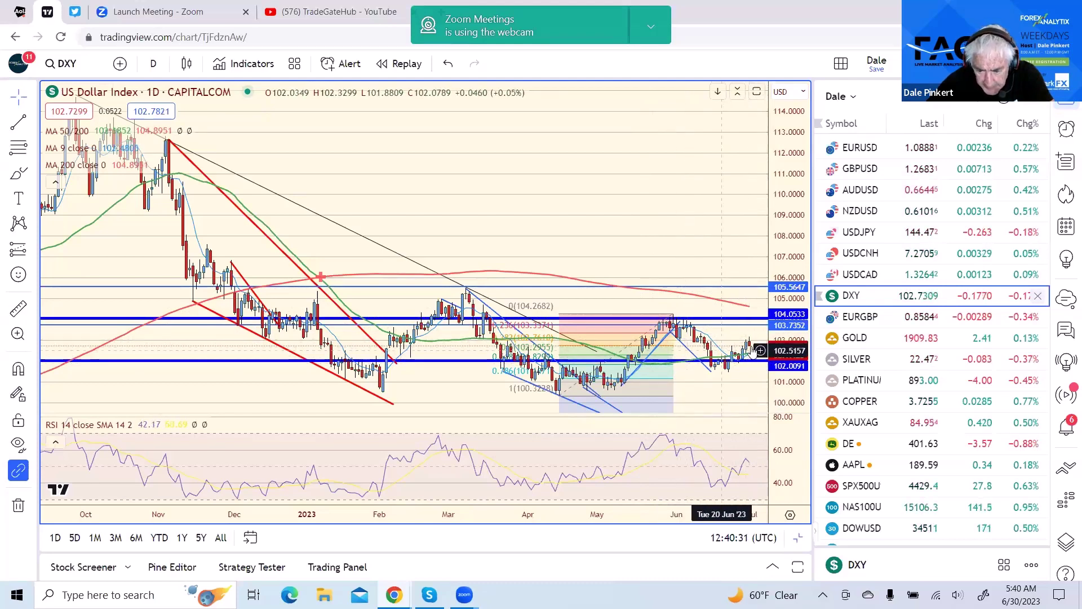
{"action": "left_click", "coordinate": [858, 147]}
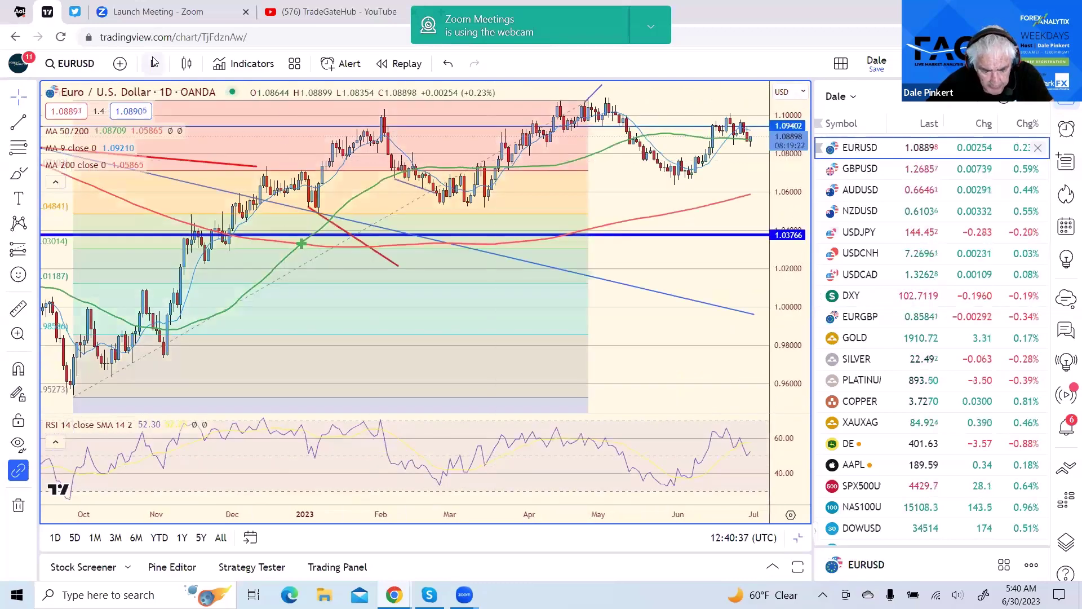
Change the EURUSD chart interval to 1 week
{"action": "left_click", "coordinate": [154, 63]}
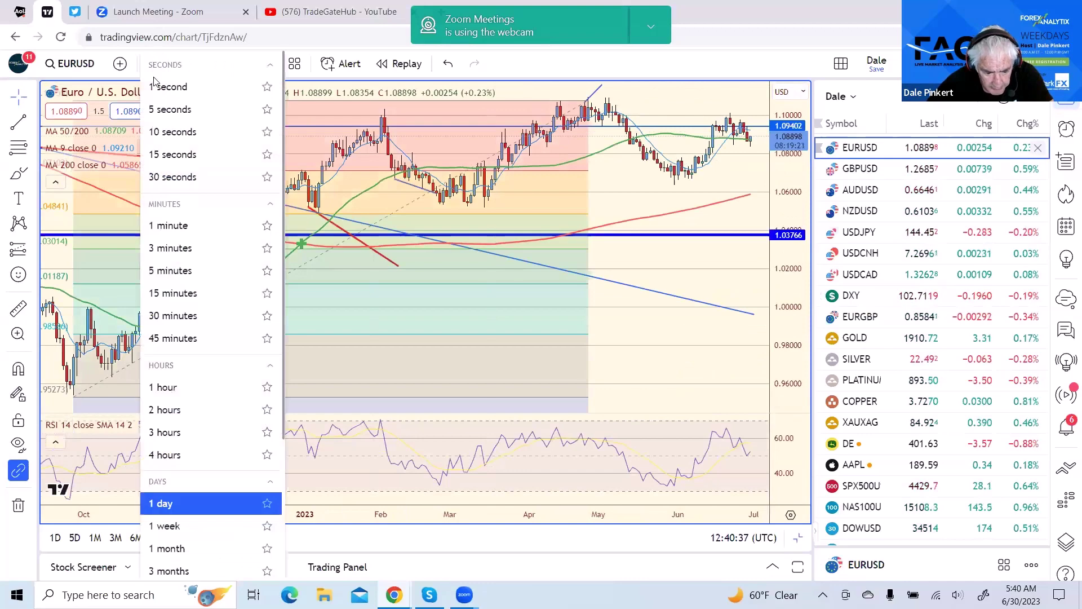
{"action": "left_click", "coordinate": [168, 525]}
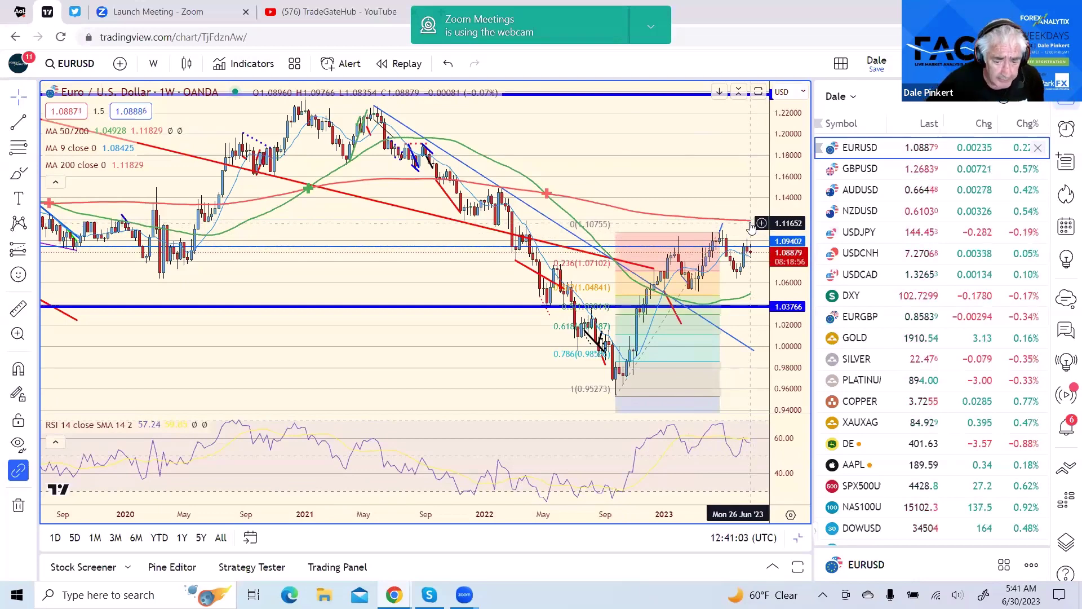
Load the annotated USDJPY weekly chart from the watchlist
{"action": "left_click", "coordinate": [867, 235]}
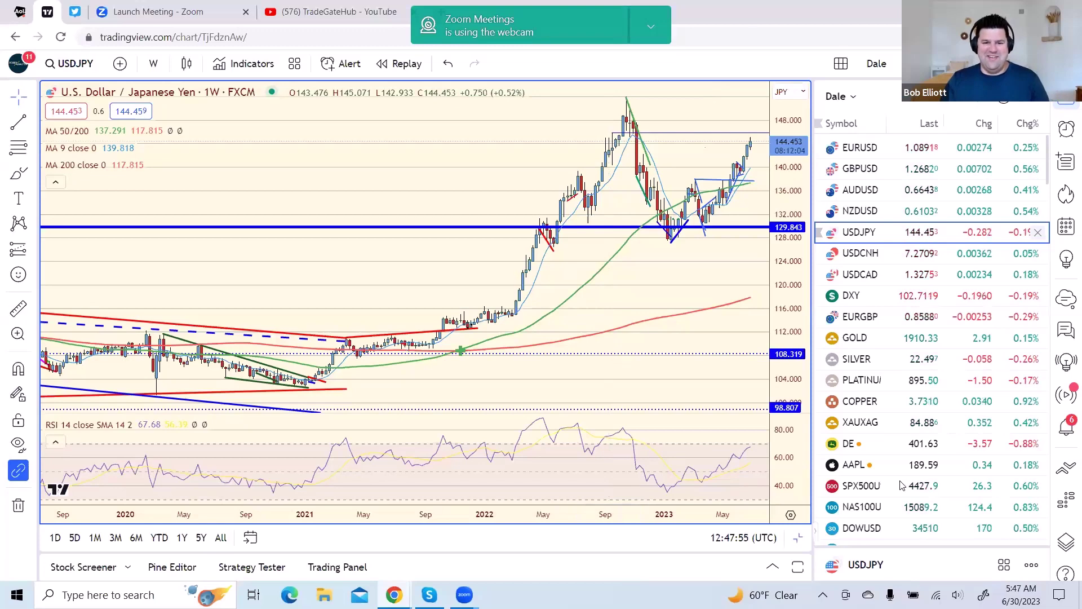
Load SPX500U from the watchlist and set the chart interval to 1 month
{"action": "left_click", "coordinate": [857, 488]}
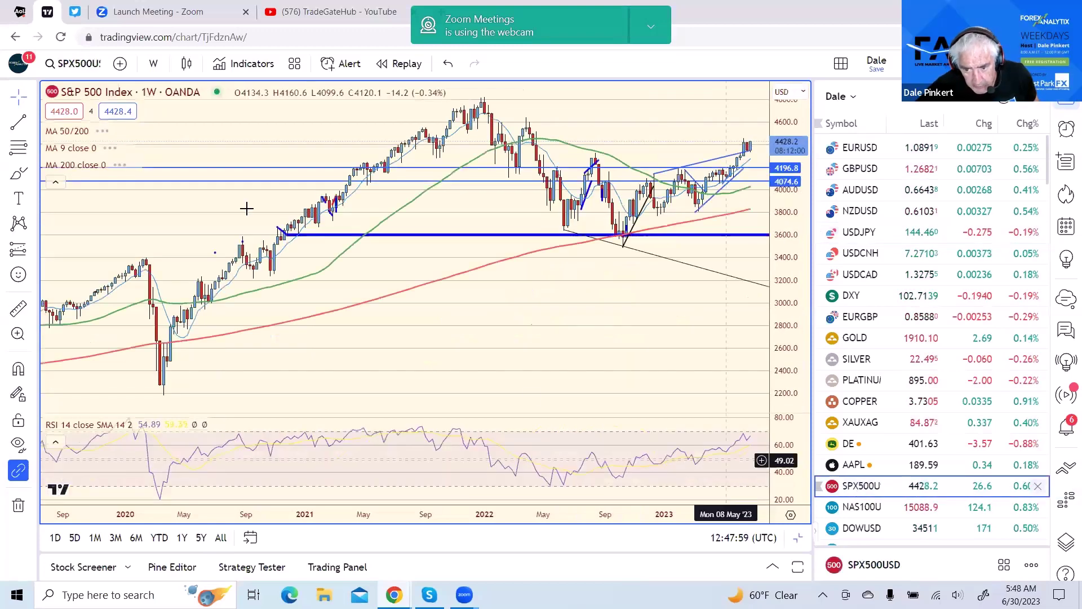
{"action": "left_click", "coordinate": [153, 63]}
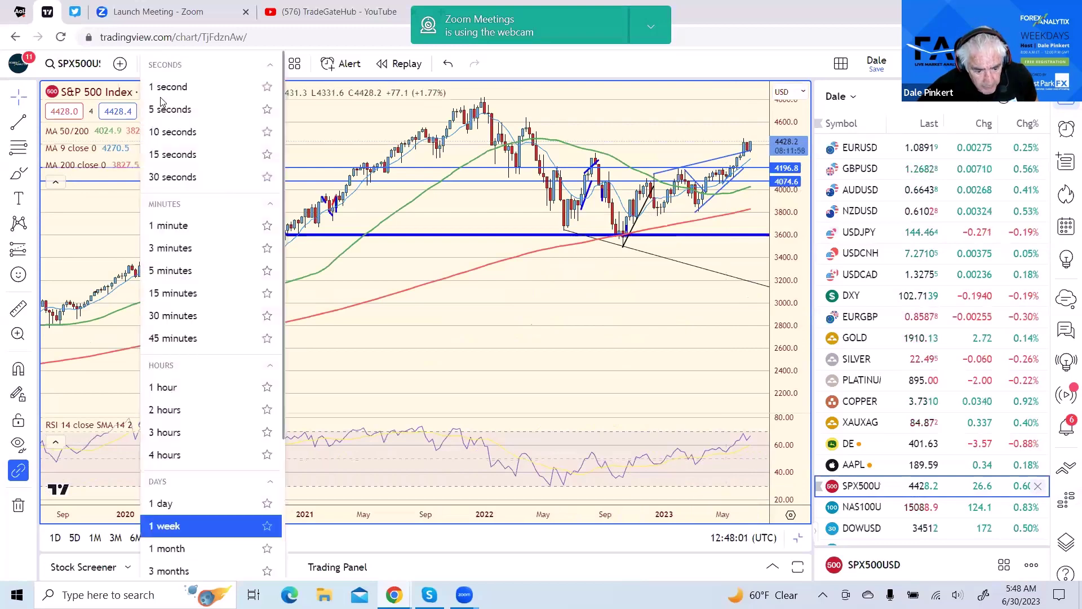
{"action": "left_click", "coordinate": [170, 550]}
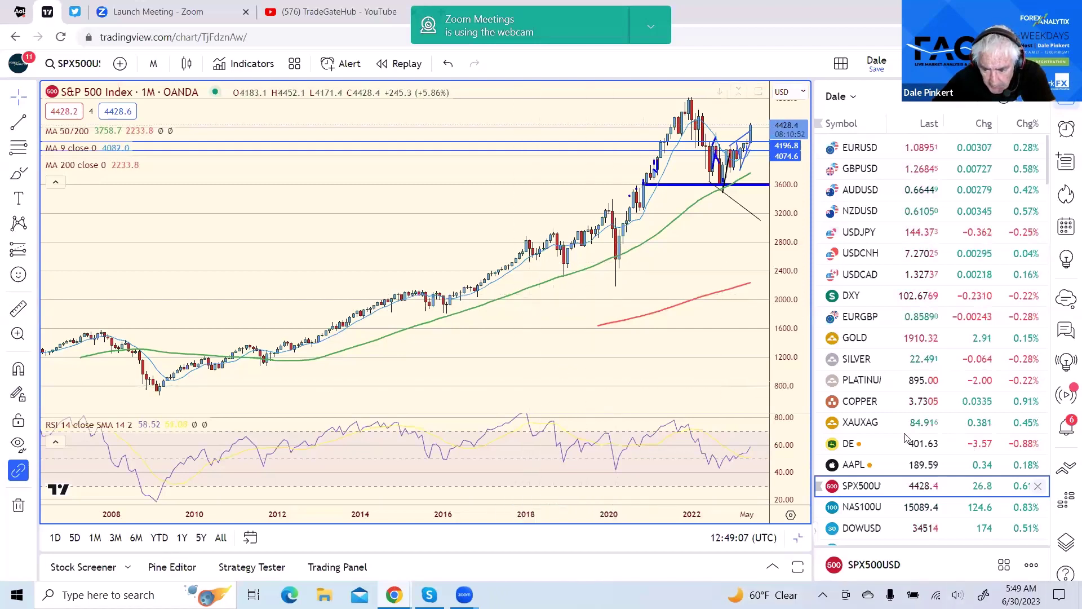
Load COPPER from the watchlist and set the chart interval to 1 day
{"action": "left_click", "coordinate": [860, 401]}
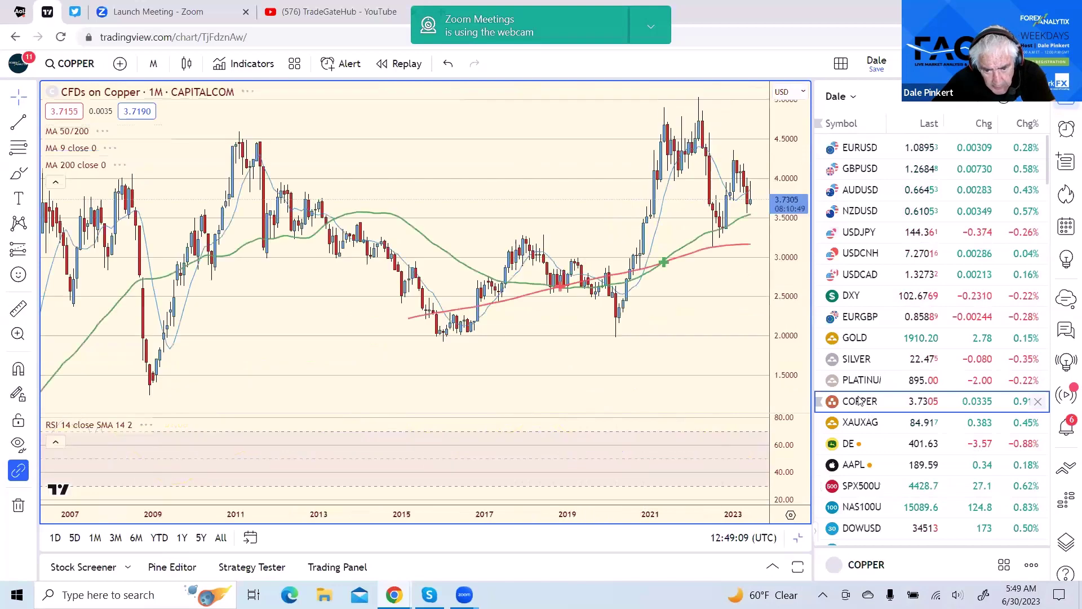
{"action": "left_click", "coordinate": [157, 64]}
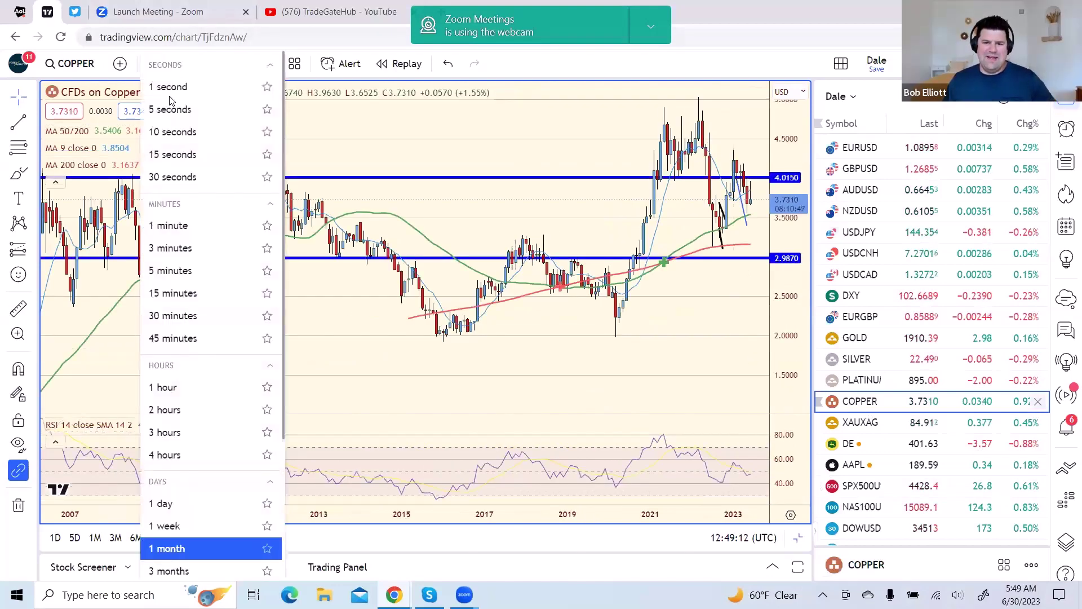
{"action": "left_click", "coordinate": [165, 503]}
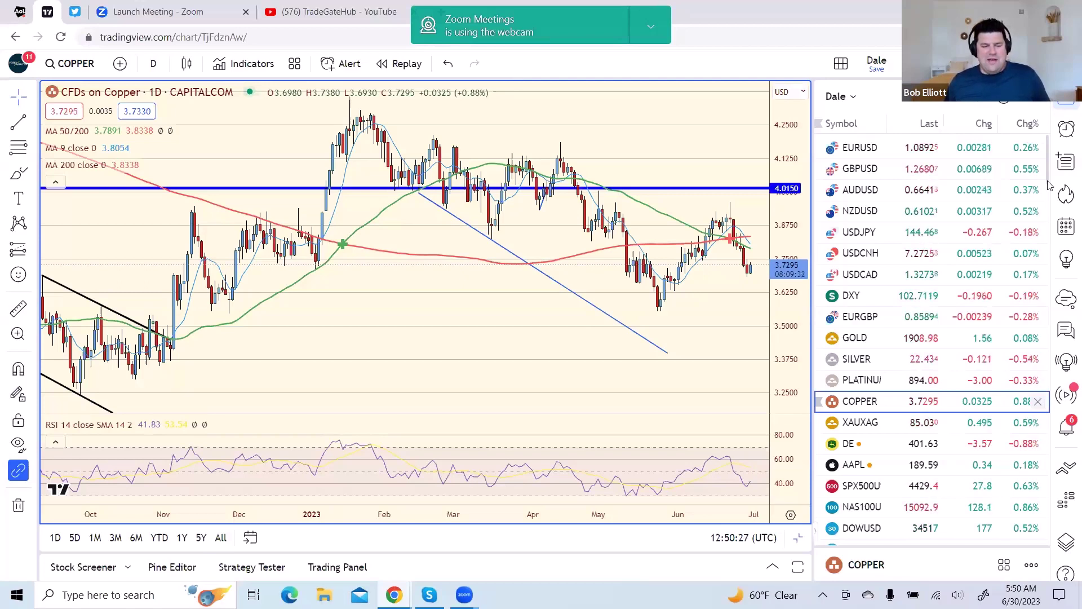
Scroll to review the Copper daily chart at 3.7295, below the 4.0150 level
{"action": "scroll", "coordinate": [1048, 187], "scroll_direction": "down", "scroll_amount": 1}
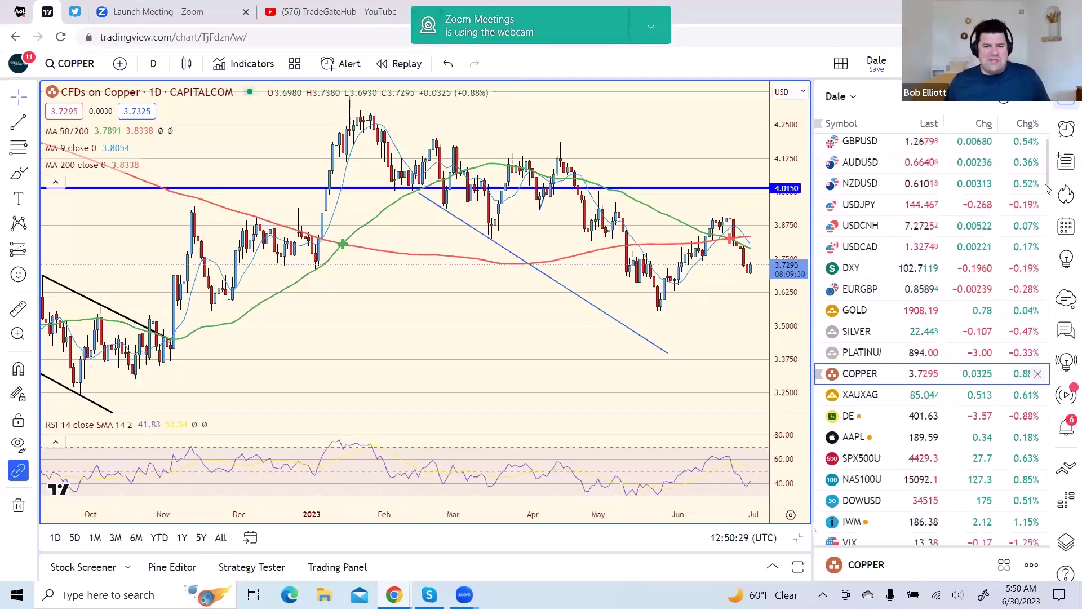
{"action": "scroll", "coordinate": [1046, 189], "scroll_direction": "down", "scroll_amount": 2}
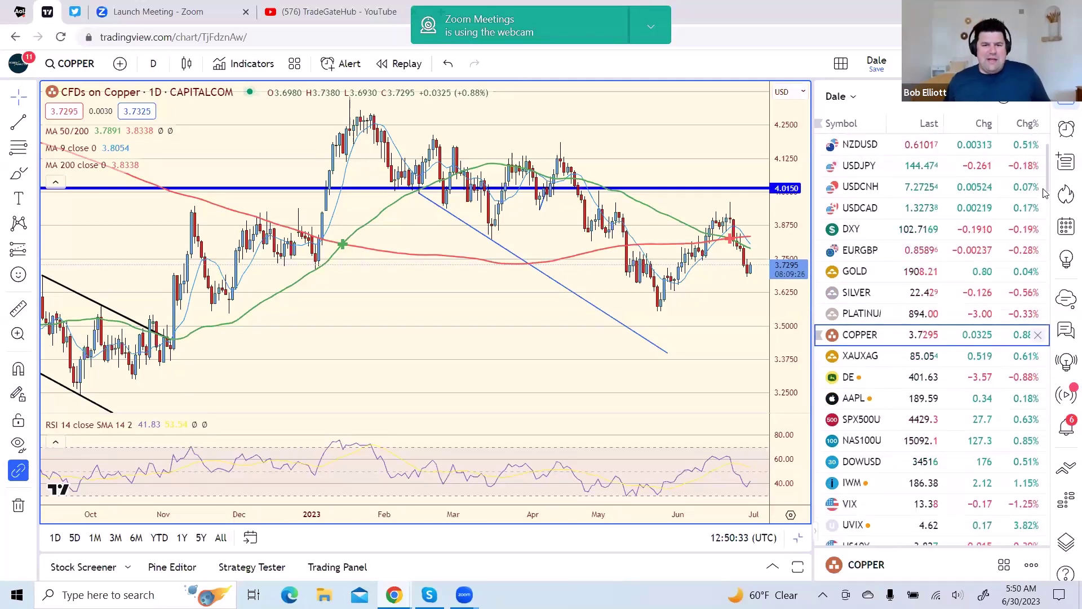
{"action": "scroll", "coordinate": [1042, 198], "scroll_direction": "down", "scroll_amount": 2}
{"action": "scroll", "coordinate": [1043, 200], "scroll_direction": "down", "scroll_amount": 2}
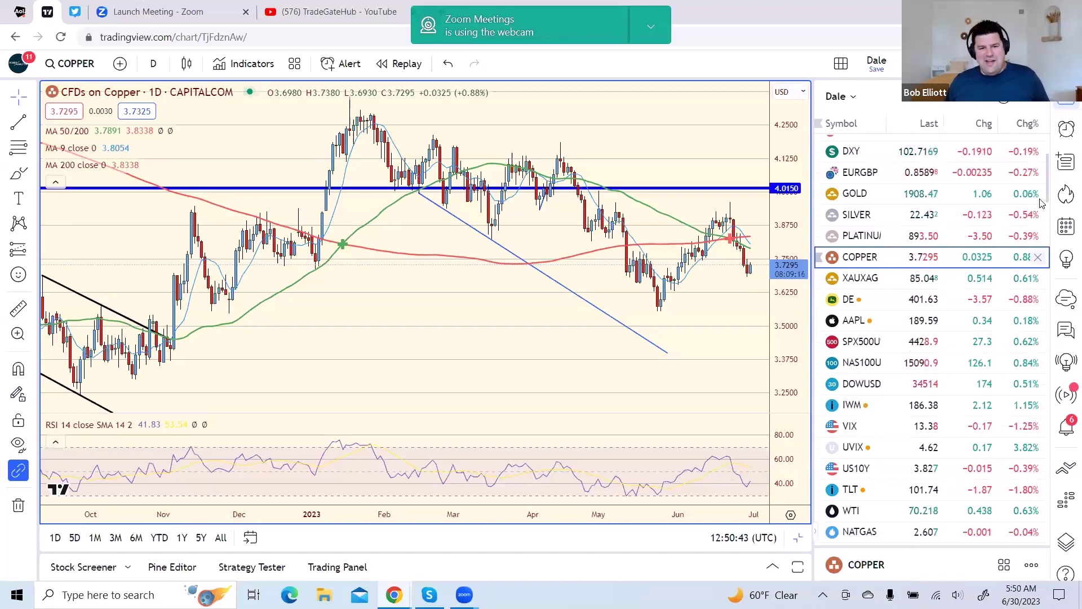
{"action": "scroll", "coordinate": [1041, 206], "scroll_direction": "down", "scroll_amount": 1}
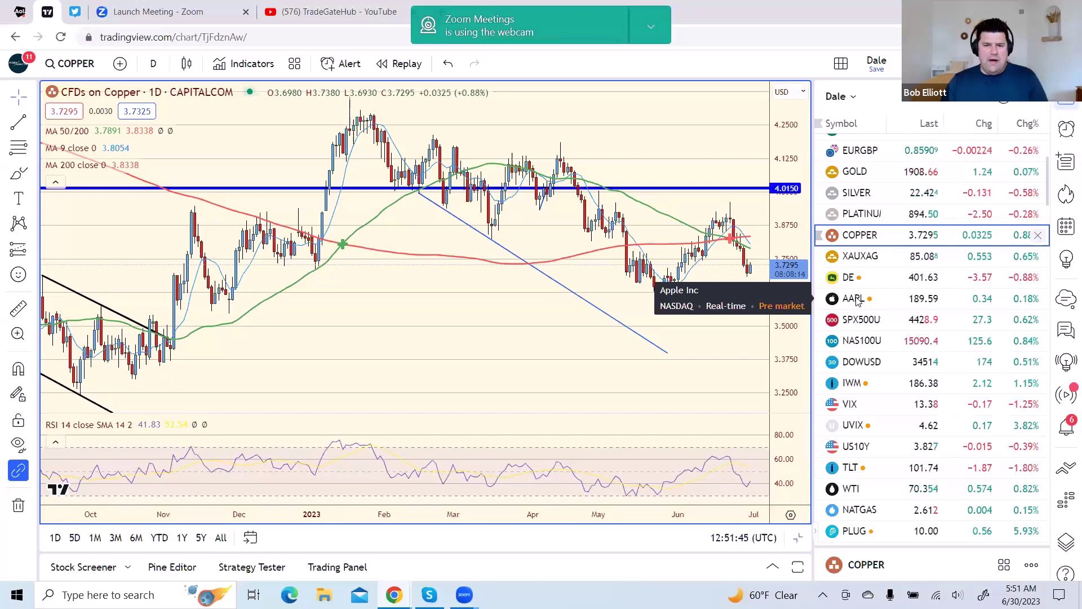
Load the Deere & Company (DE) chart and scroll further down the watchlist
{"action": "left_click", "coordinate": [850, 278]}
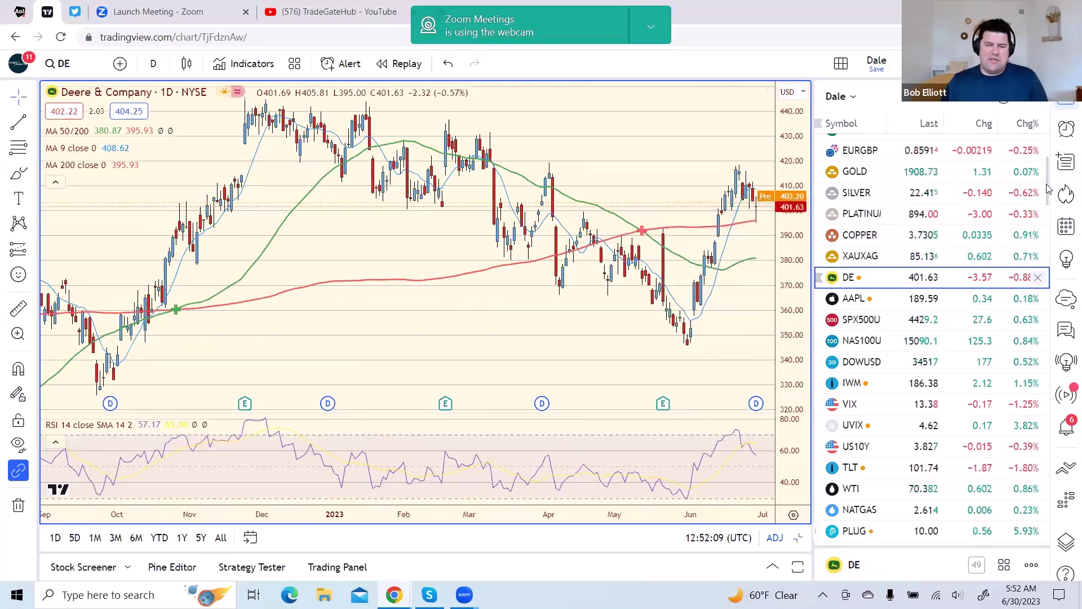
{"action": "left_click_drag", "start_coordinate": [1050, 188], "coordinate": [1027, 436]}
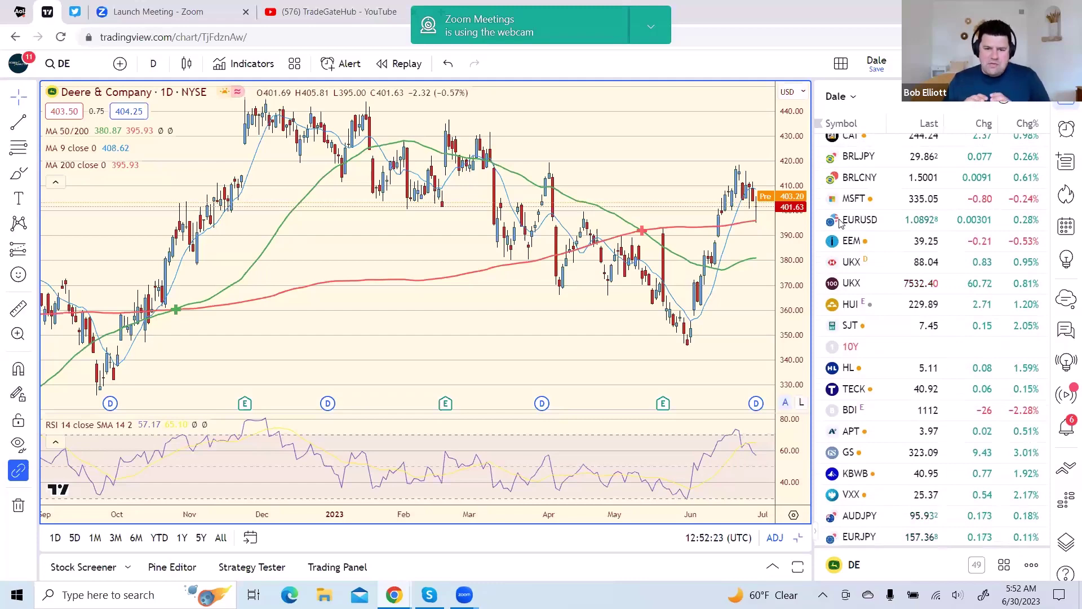
View the Microsoft (MSFT) chart, then load the Invesco KBW Bank ETF (KBWB) chart
{"action": "left_click", "coordinate": [855, 204]}
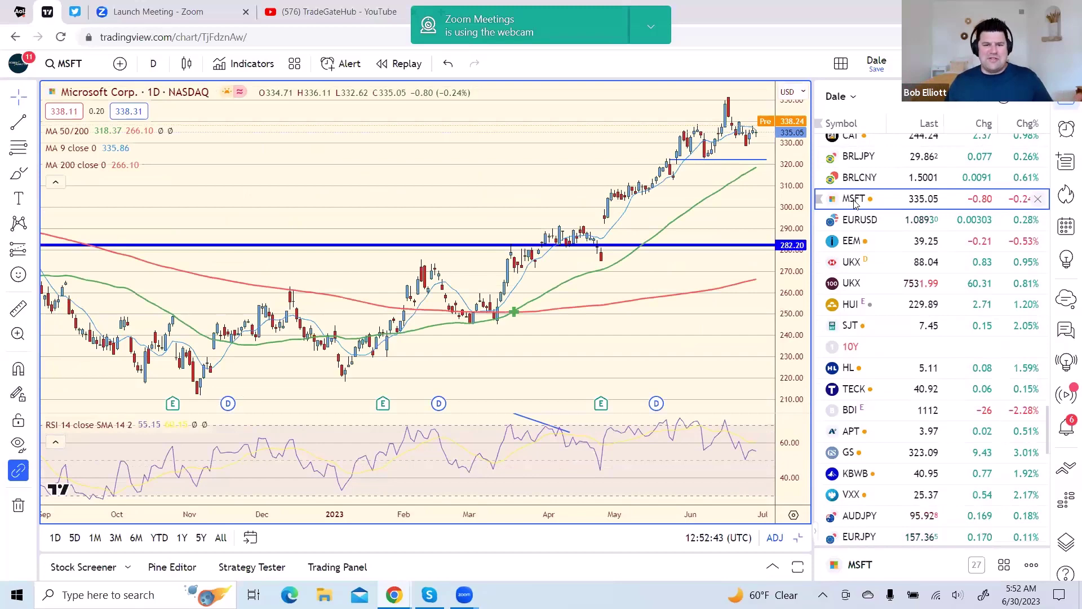
{"action": "left_click", "coordinate": [856, 473]}
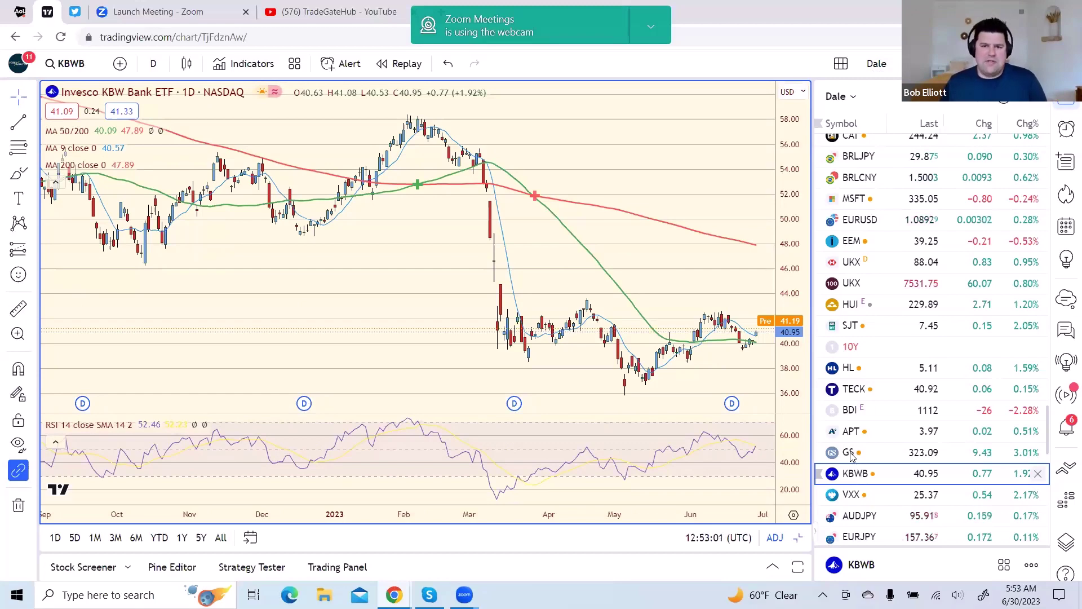
Switch between the Goldman Sachs (GS) and KBWB charts, ending on GS
{"action": "left_click", "coordinate": [850, 454]}
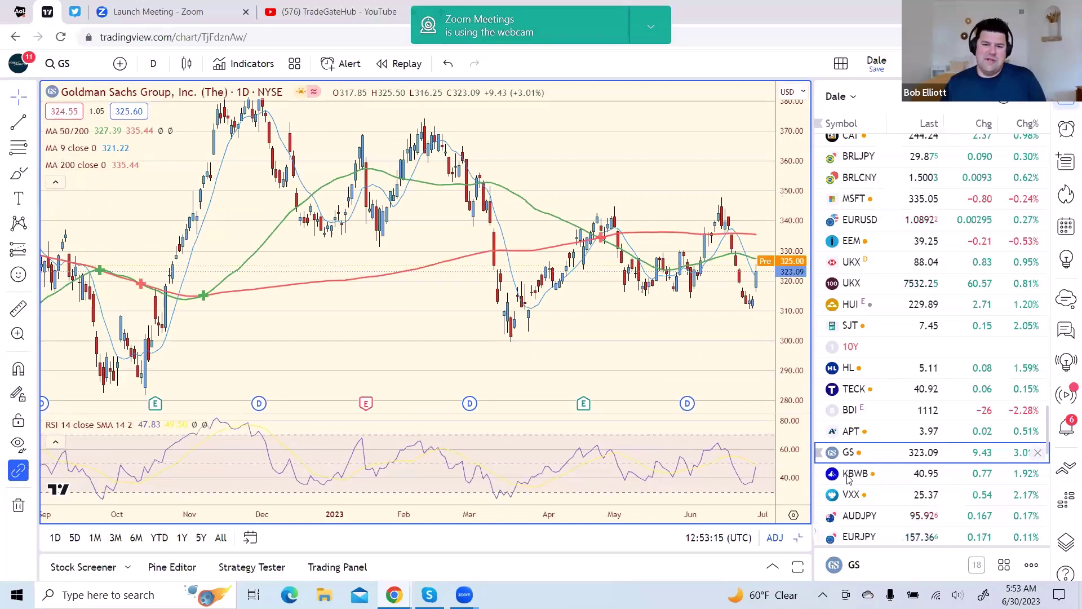
{"action": "left_click", "coordinate": [848, 477]}
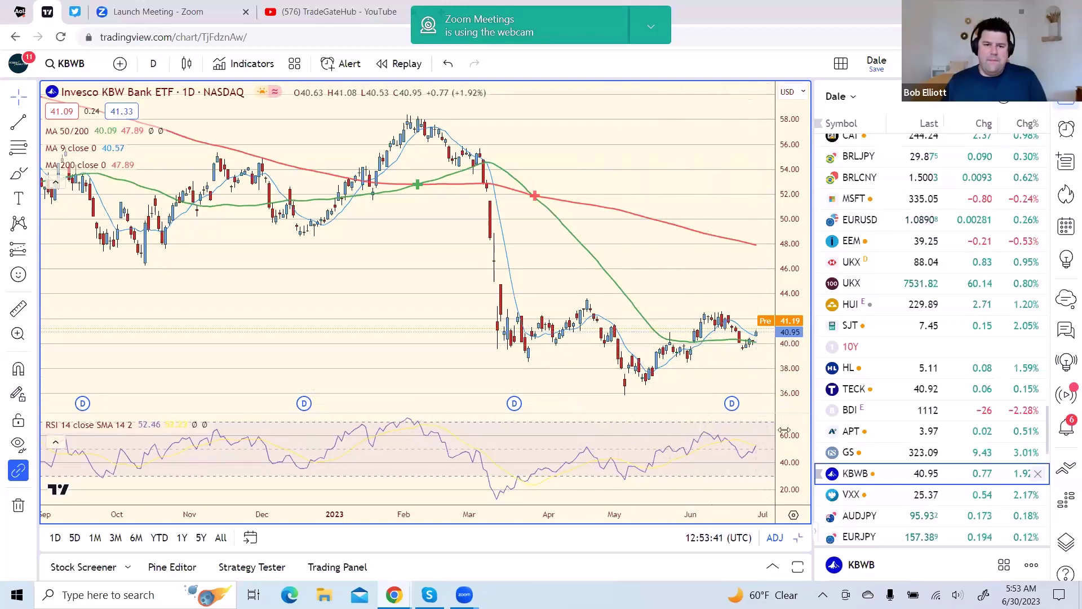
{"action": "left_click", "coordinate": [849, 453]}
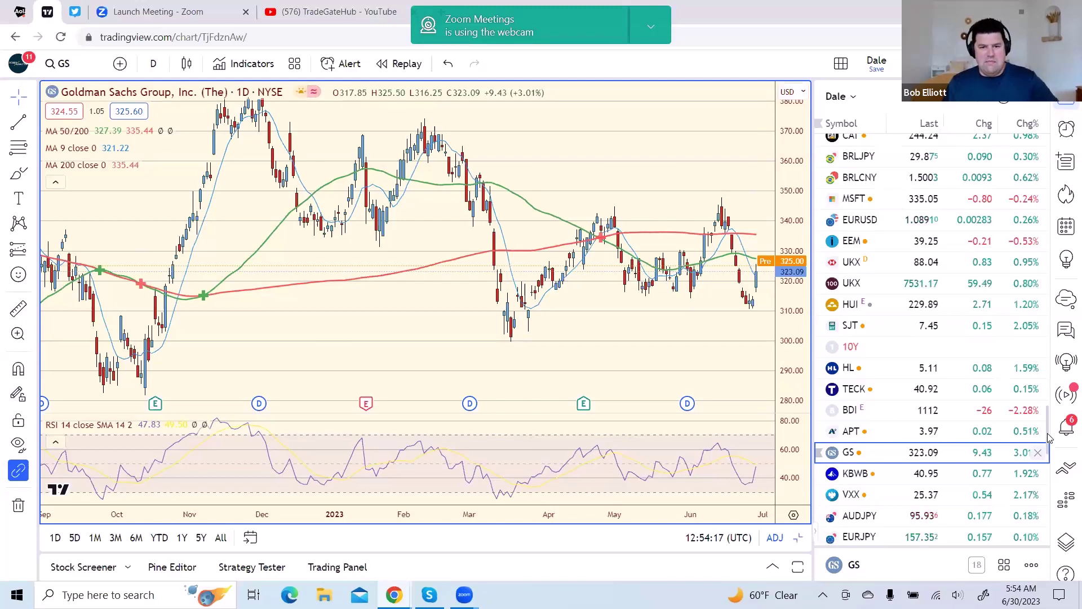
Scroll through the remaining symbols in the watchlist
{"action": "scroll", "coordinate": [1046, 445], "scroll_direction": "down", "scroll_amount": 3}
{"action": "mouse_move", "coordinate": [1047, 449]}
{"action": "left_mouse_down"}
{"action": "mouse_move", "coordinate": [1052, 544]}
{"action": "mouse_move", "coordinate": [1046, 469]}
{"action": "left_mouse_up"}
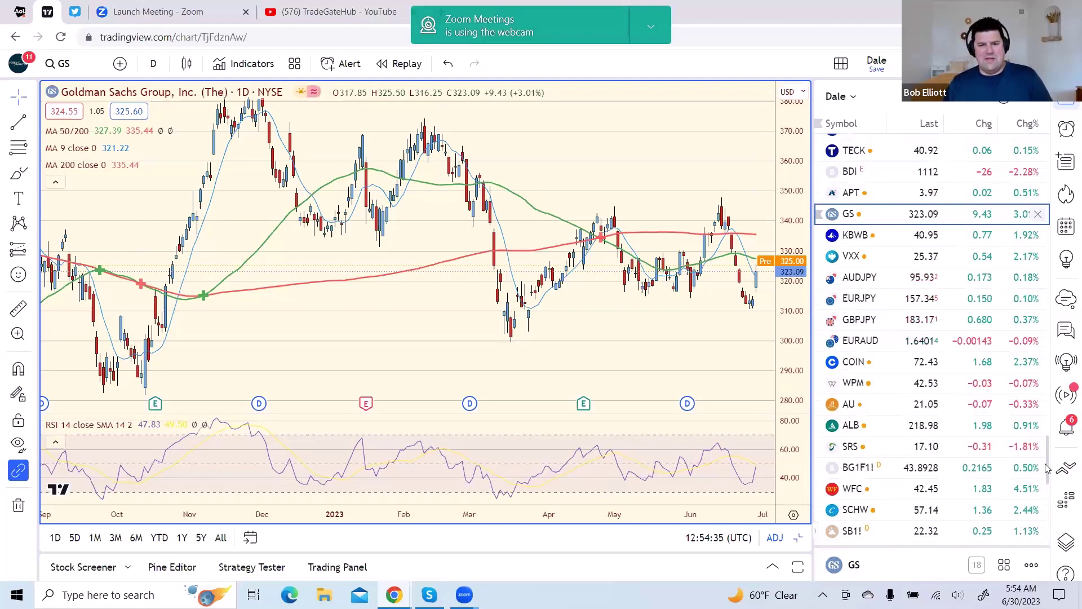
{"action": "left_click_drag", "start_coordinate": [1046, 469], "coordinate": [1046, 537]}
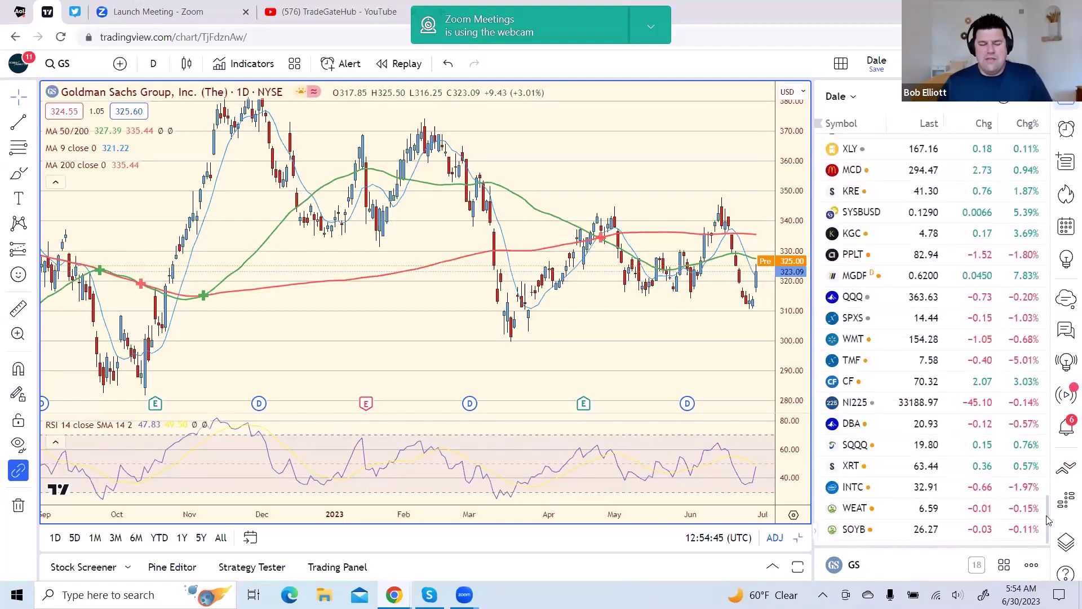
{"action": "scroll", "coordinate": [1048, 510], "scroll_direction": "up", "scroll_amount": 3}
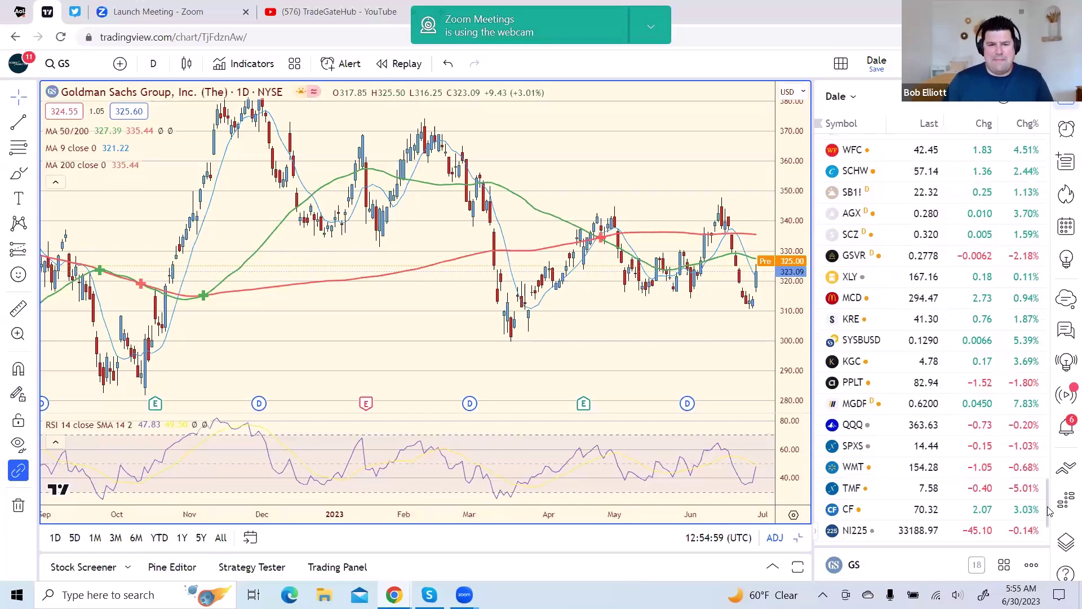
{"action": "scroll", "coordinate": [1049, 511], "scroll_direction": "up", "scroll_amount": 1}
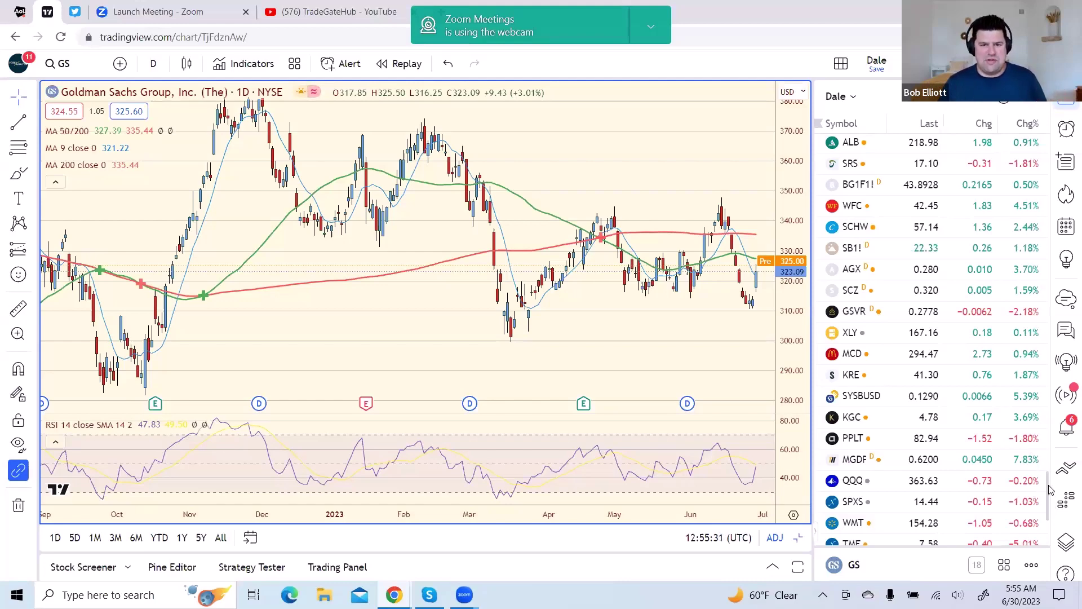
{"action": "left_click_drag", "start_coordinate": [1050, 488], "coordinate": [1042, 514]}
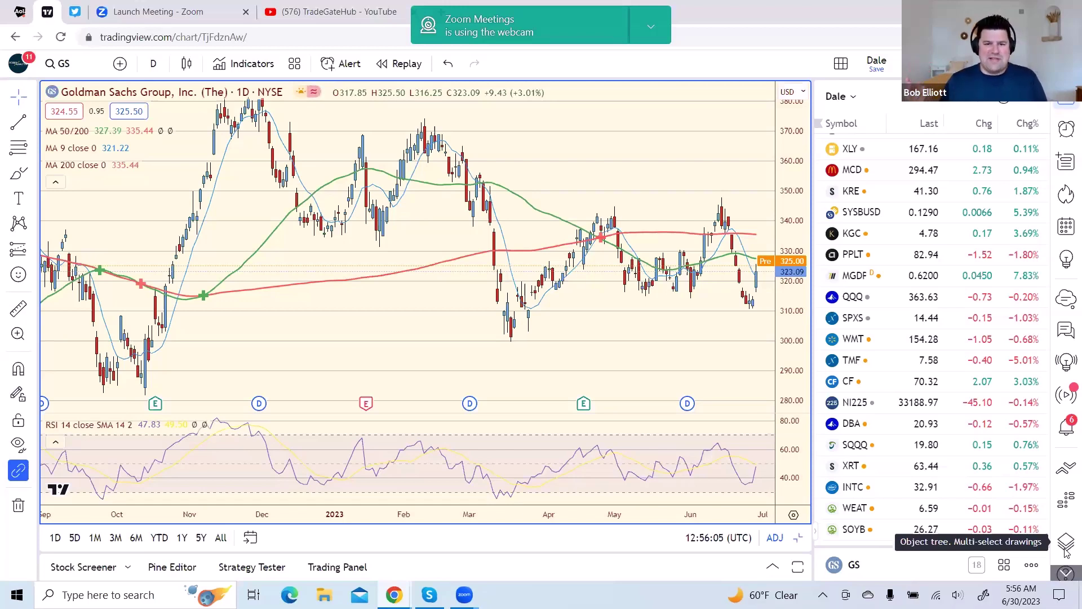
Open the guest's Unlimited Blog link from their TweetDeck profile card, then return to the GS chart
{"action": "left_click", "coordinate": [76, 11]}
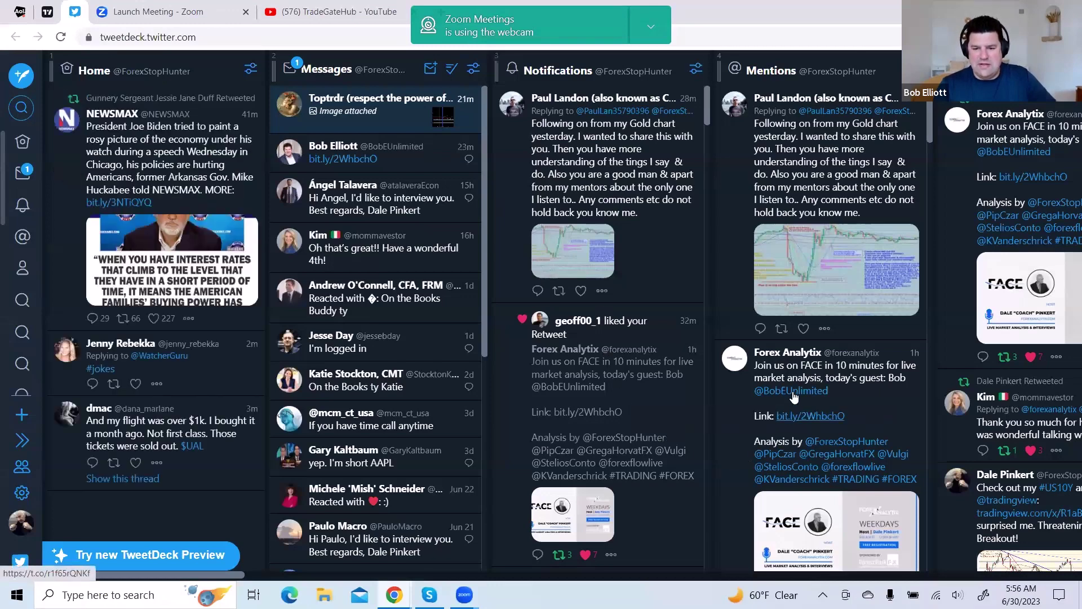
{"action": "left_click", "coordinate": [792, 392]}
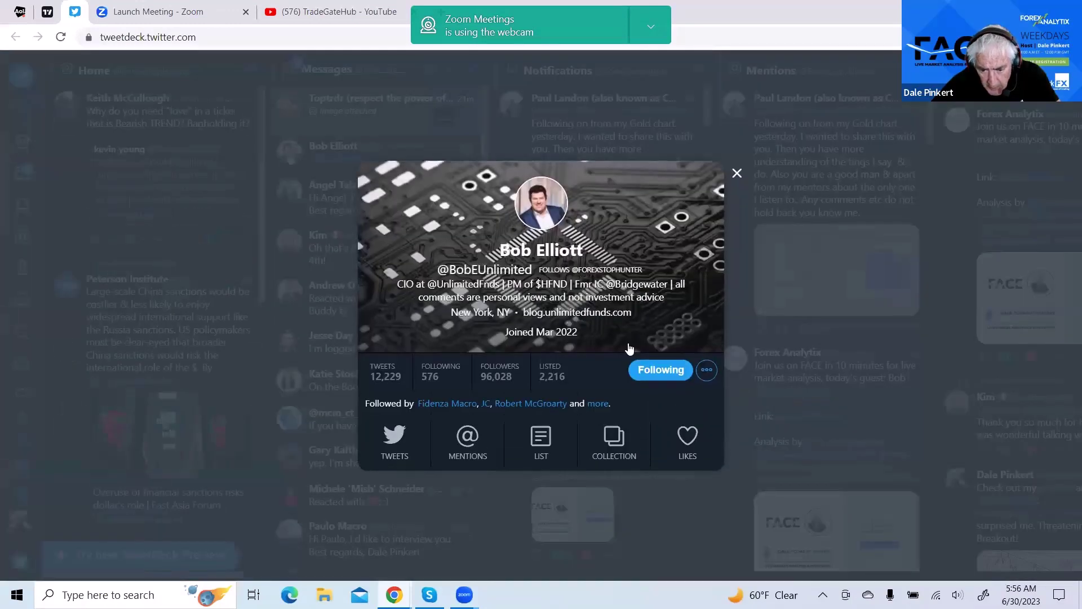
{"action": "left_click", "coordinate": [581, 317]}
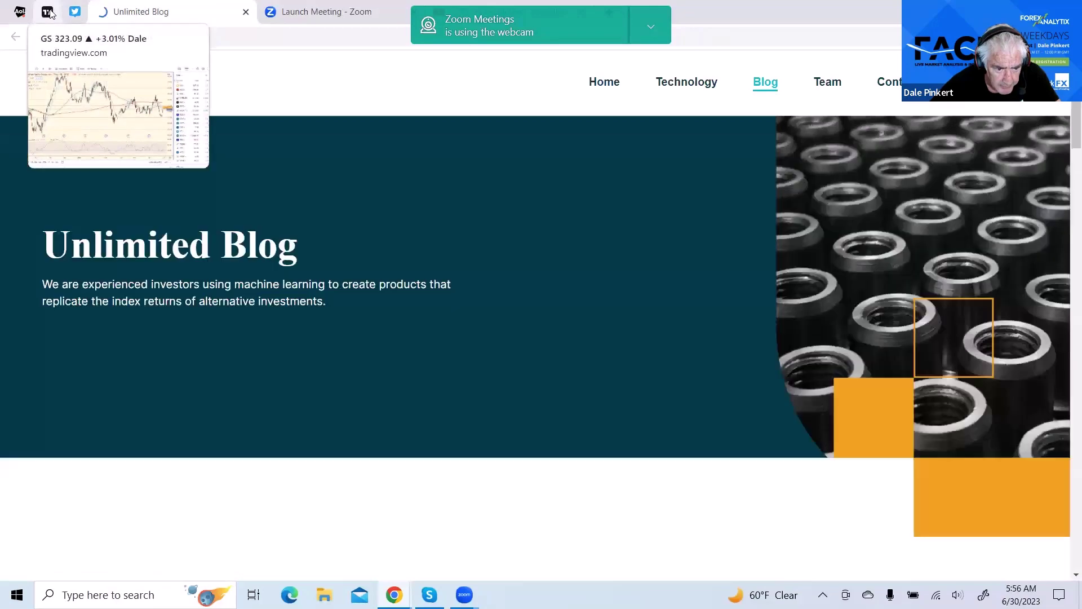
{"action": "left_click", "coordinate": [48, 11]}
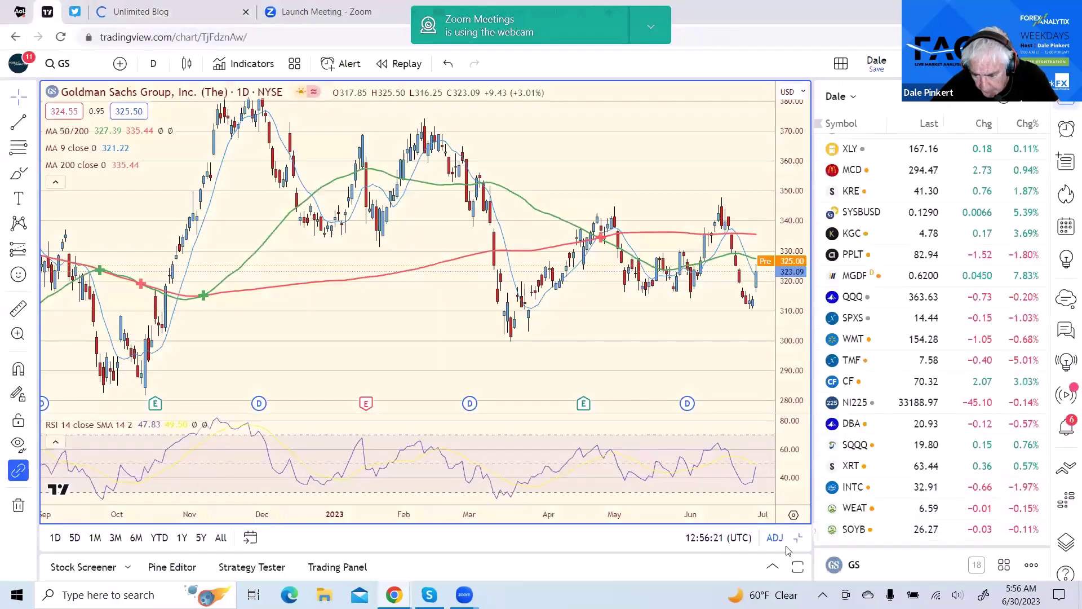
Chart the WEAT wheat fund, then the Teucrium Soybean Fund (SOYB)
{"action": "left_click", "coordinate": [851, 510]}
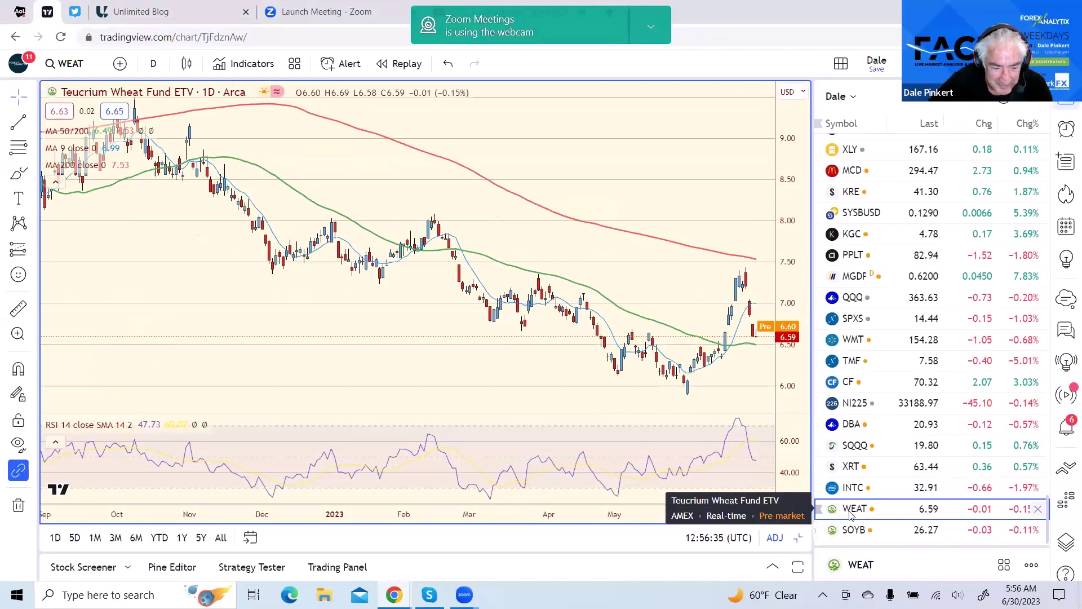
{"action": "left_click", "coordinate": [854, 541]}
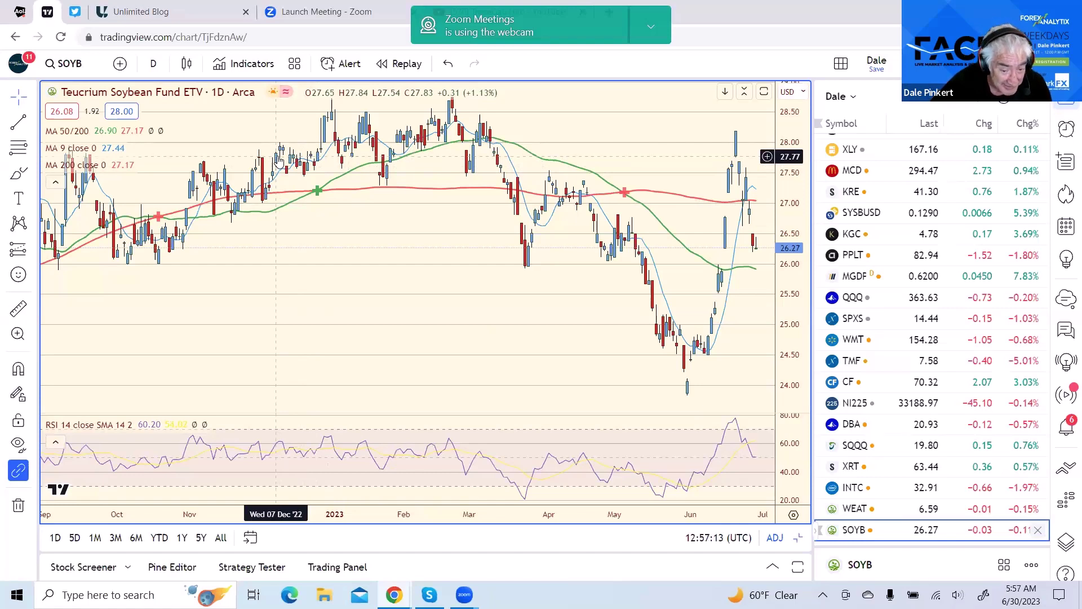
Bring the blog.unlimitedfunds.com Unlimited Blog page to the front
{"action": "left_click", "coordinate": [162, 14]}
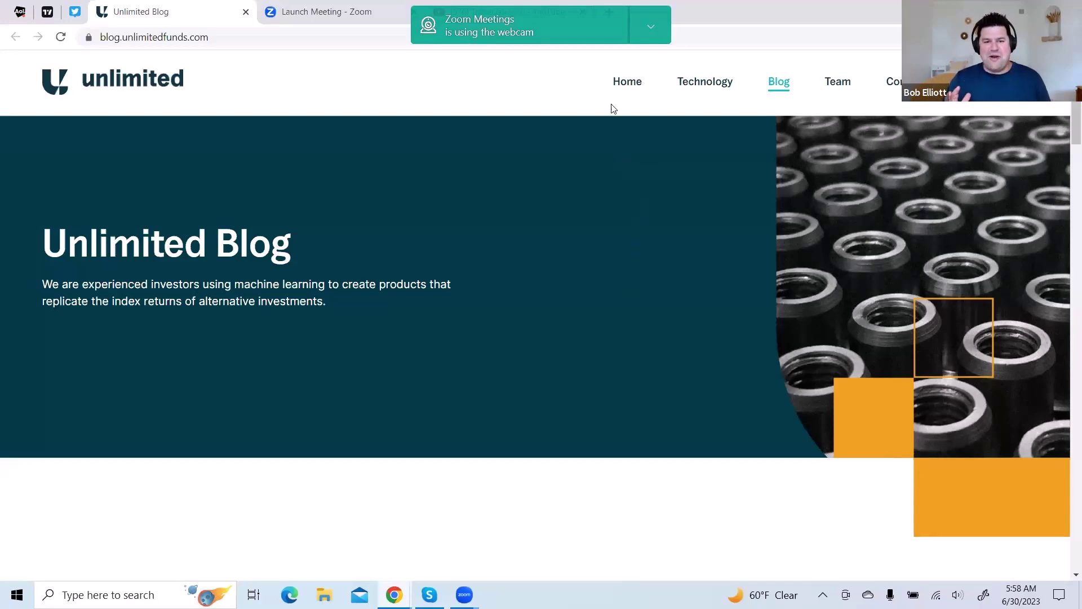
Open the unlimitedfunds.com homepage and scroll past the Return Replication building blocks to Decades of Experience
{"action": "left_click", "coordinate": [624, 87]}
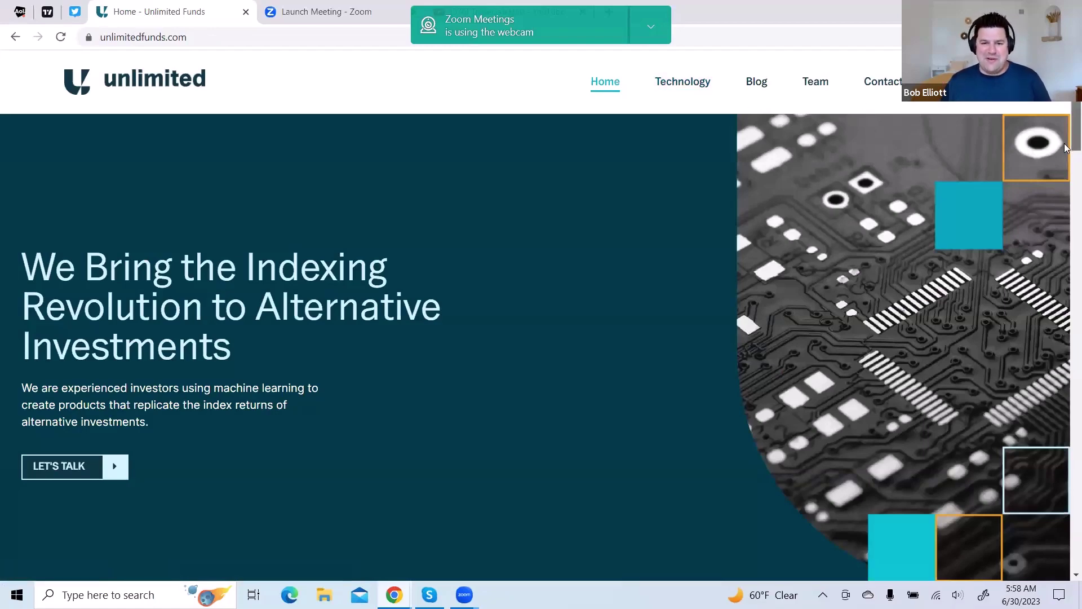
{"action": "scroll", "coordinate": [1066, 147], "scroll_direction": "down", "scroll_amount": 5}
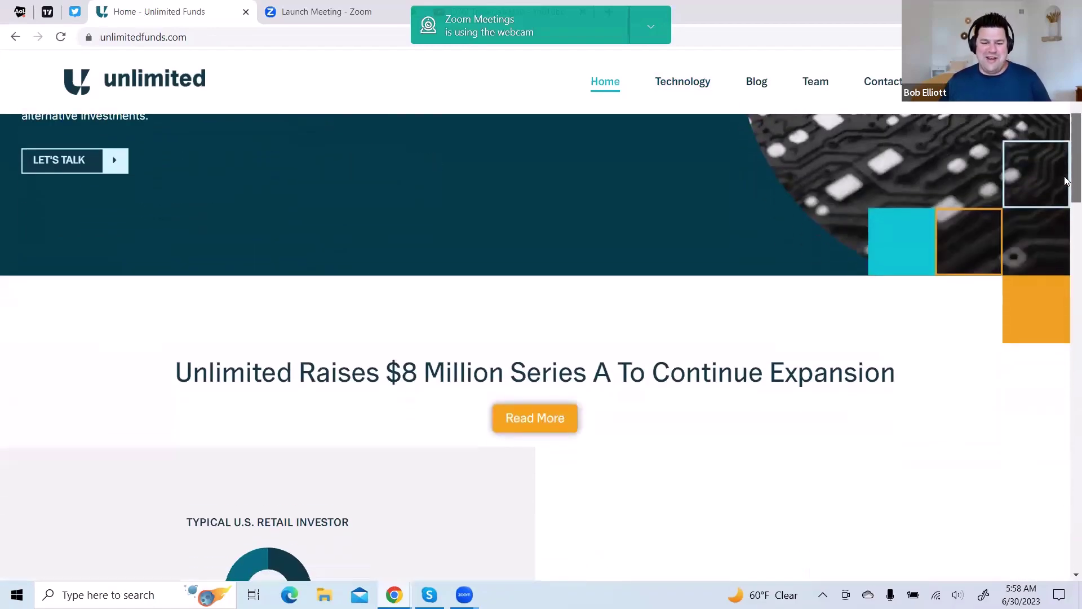
{"action": "scroll", "coordinate": [1066, 186], "scroll_direction": "down", "scroll_amount": 2}
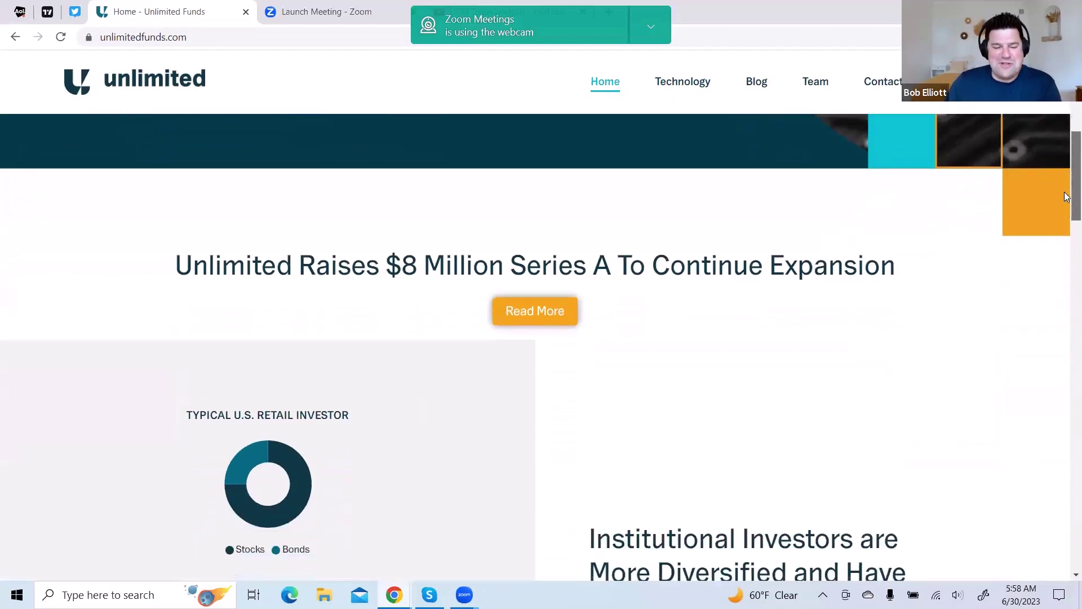
{"action": "scroll", "coordinate": [1065, 203], "scroll_direction": "down", "scroll_amount": 3}
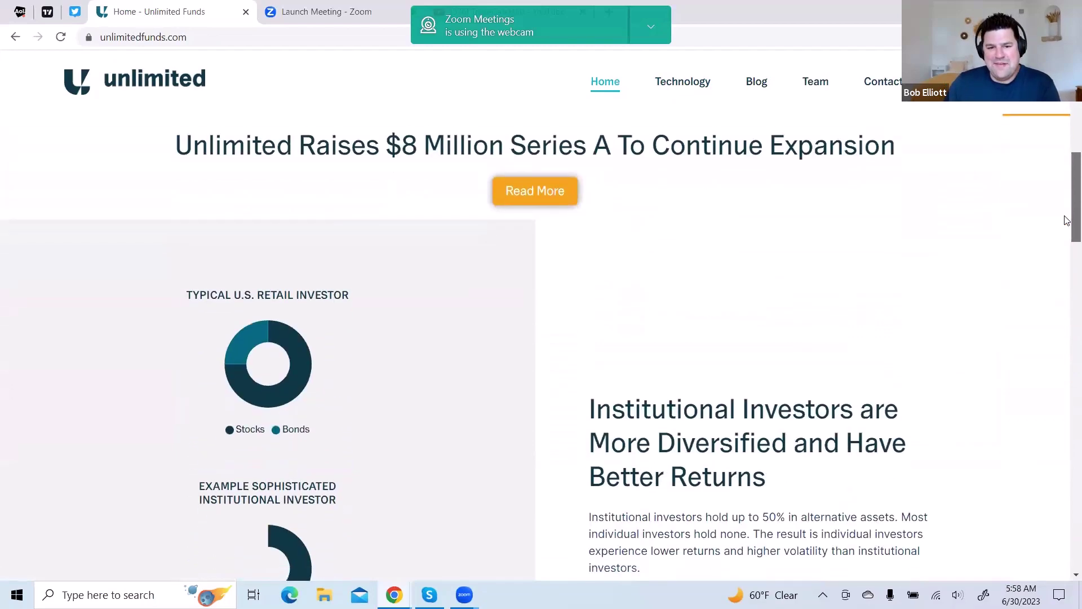
{"action": "scroll", "coordinate": [1067, 225], "scroll_direction": "down", "scroll_amount": 4}
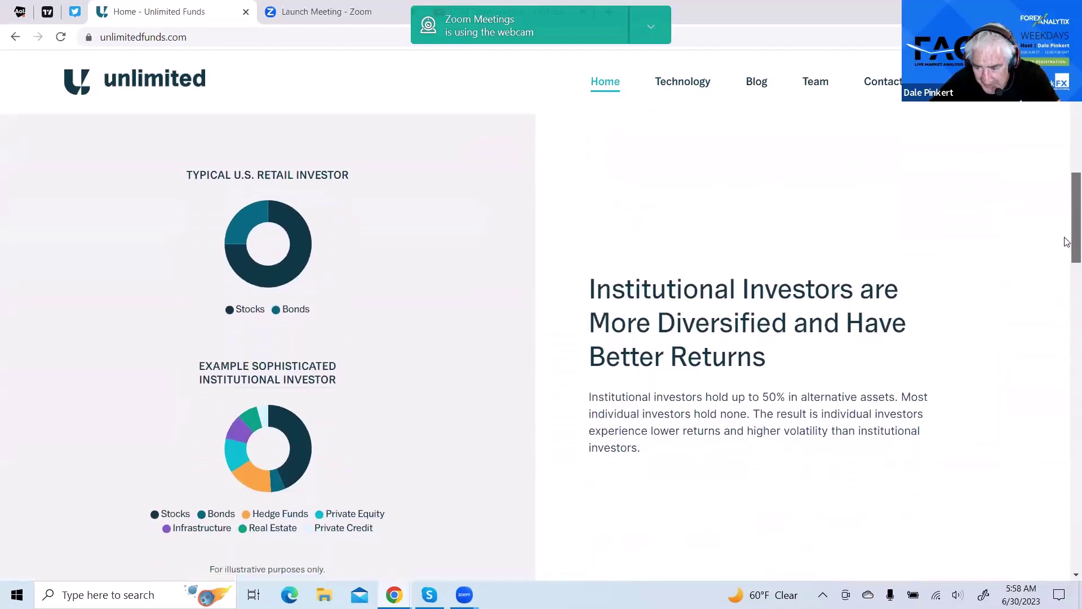
{"action": "scroll", "coordinate": [1067, 255], "scroll_direction": "down", "scroll_amount": 3}
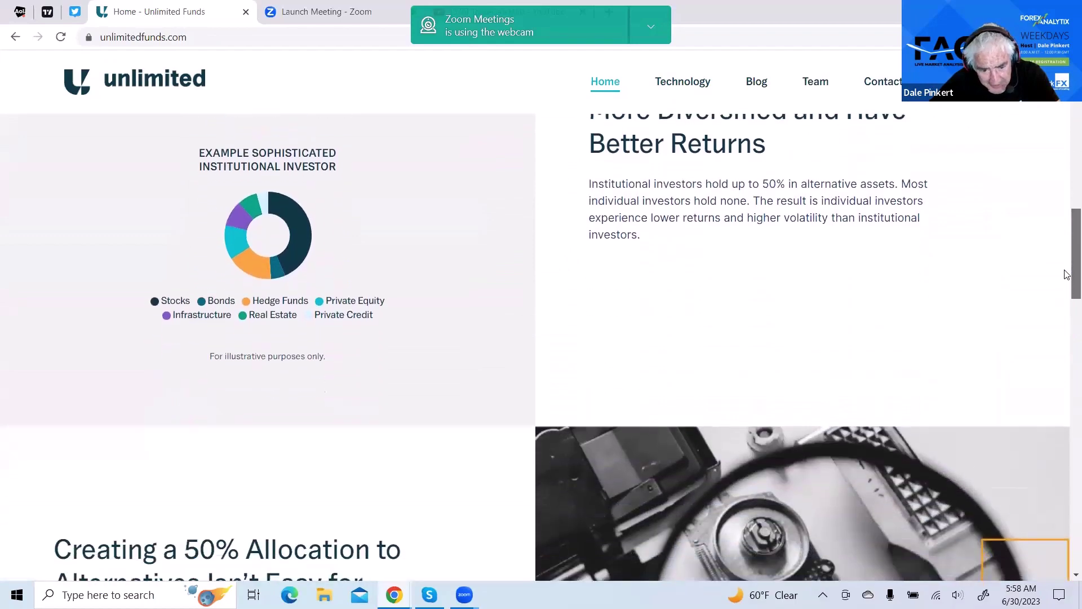
{"action": "scroll", "coordinate": [1066, 290], "scroll_direction": "down", "scroll_amount": 1}
{"action": "scroll", "coordinate": [1066, 308], "scroll_direction": "down", "scroll_amount": 3}
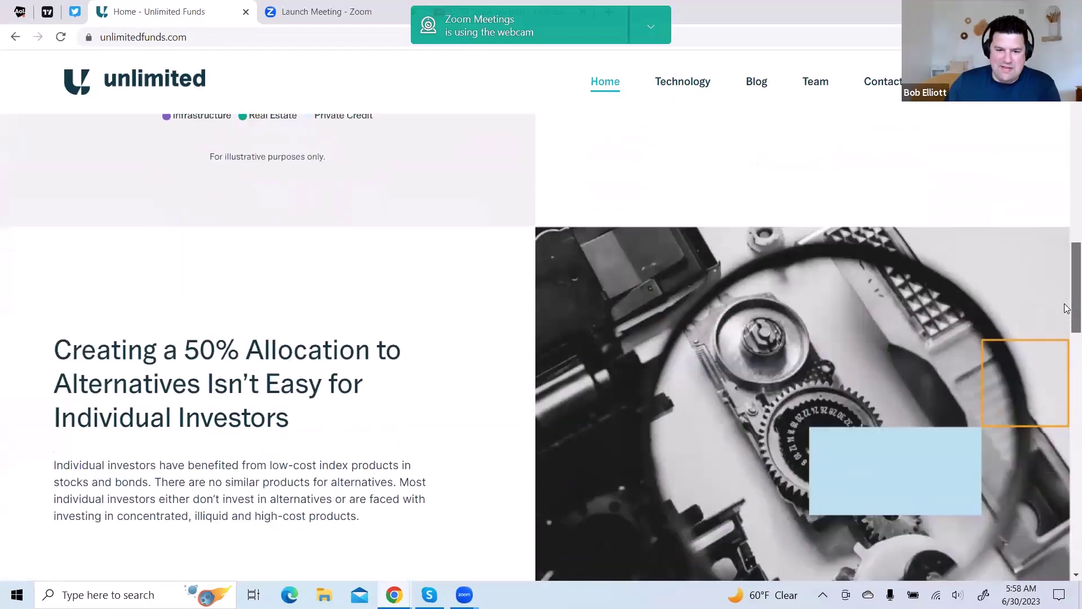
{"action": "scroll", "coordinate": [1066, 323], "scroll_direction": "down", "scroll_amount": 5}
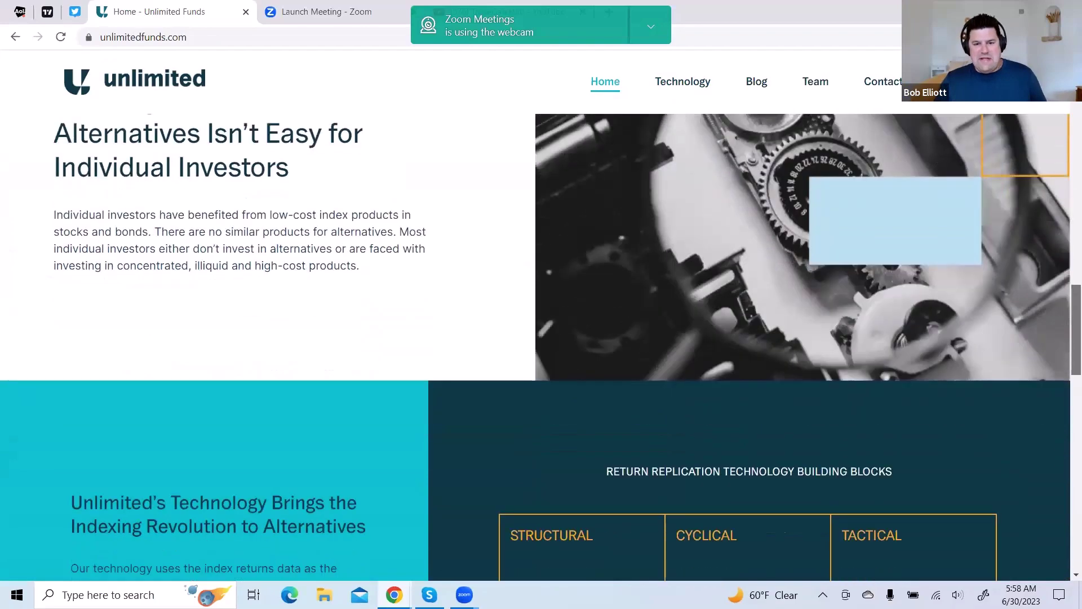
{"action": "scroll", "coordinate": [541, 348], "scroll_direction": "down", "scroll_amount": 2}
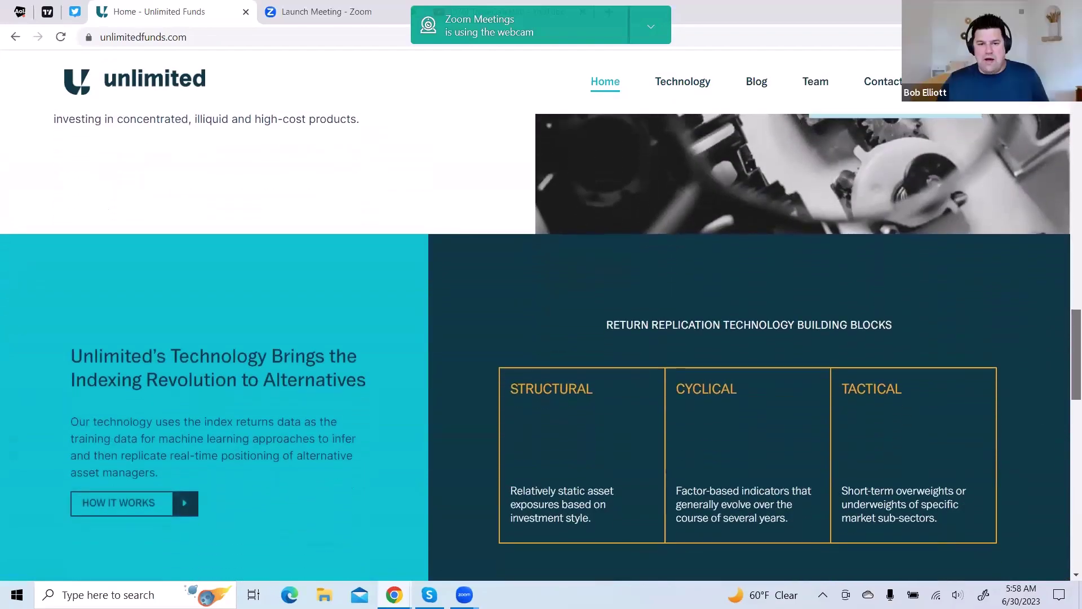
{"action": "scroll", "coordinate": [541, 329], "scroll_direction": "down", "scroll_amount": 2}
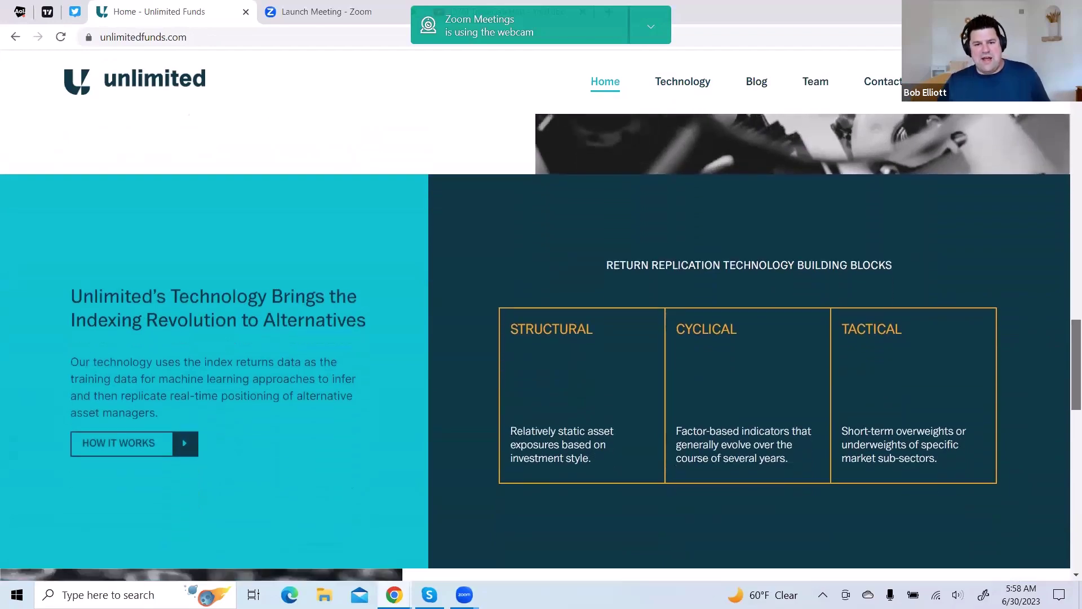
{"action": "scroll", "coordinate": [541, 328], "scroll_direction": "down", "scroll_amount": 1}
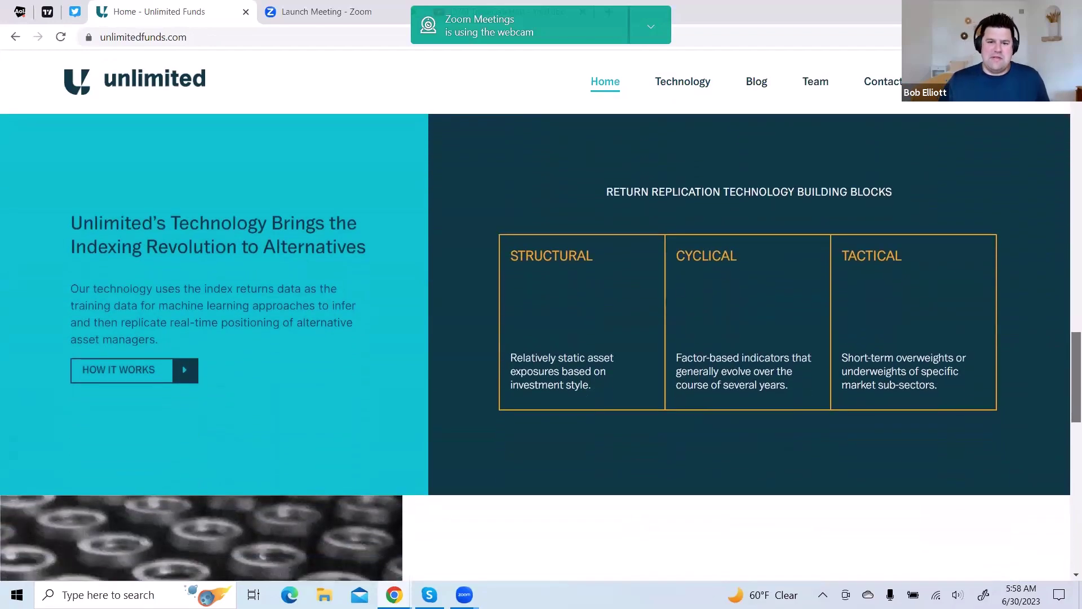
{"action": "scroll", "coordinate": [542, 328], "scroll_direction": "down", "scroll_amount": 2}
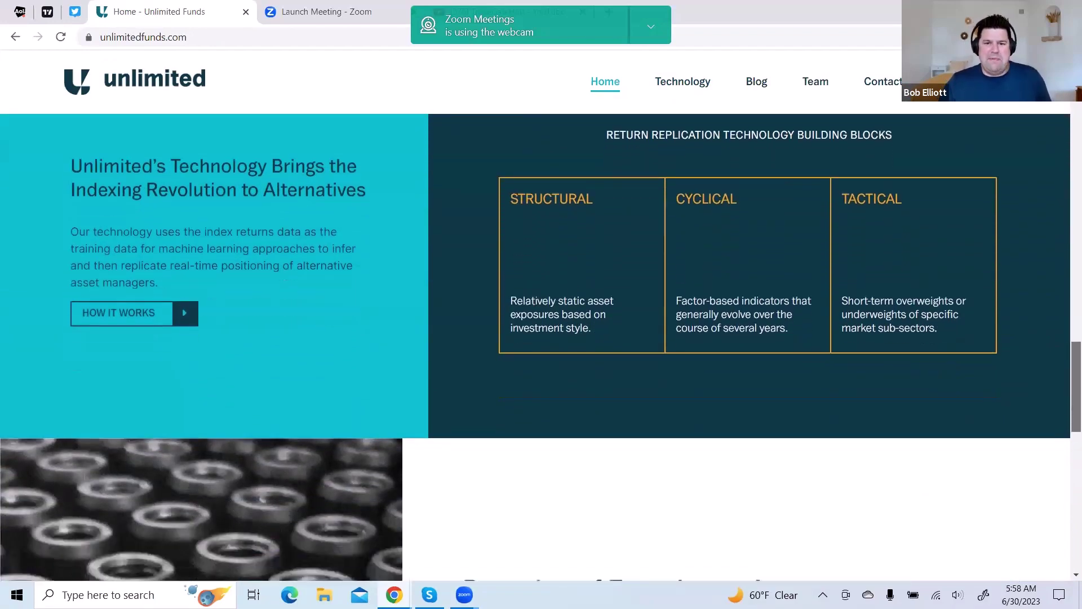
{"action": "scroll", "coordinate": [541, 348], "scroll_direction": "down", "scroll_amount": 2}
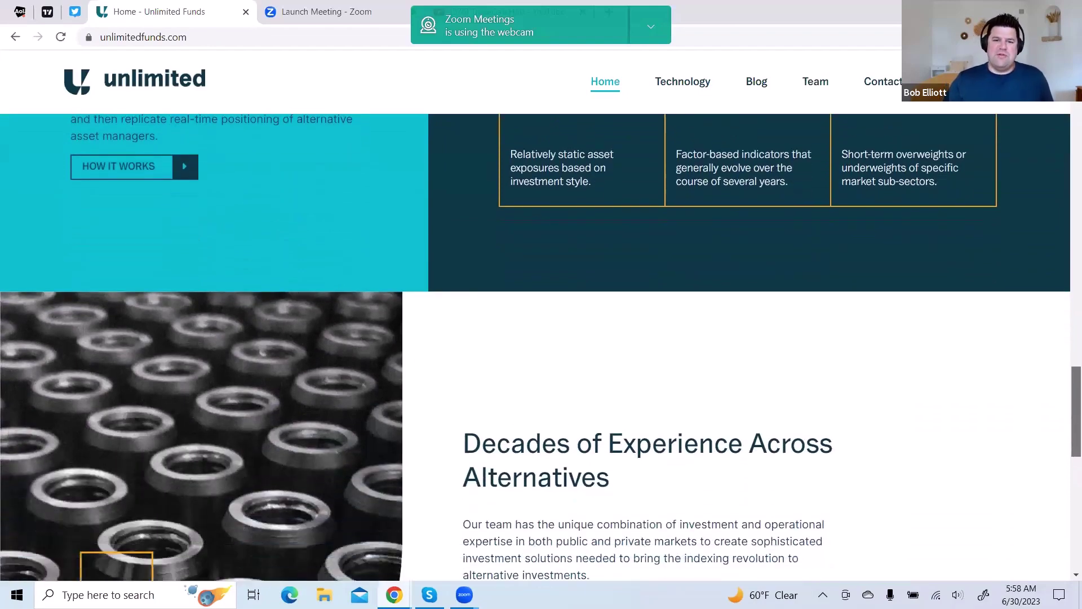
{"action": "scroll", "coordinate": [542, 347], "scroll_direction": "down", "scroll_amount": 2}
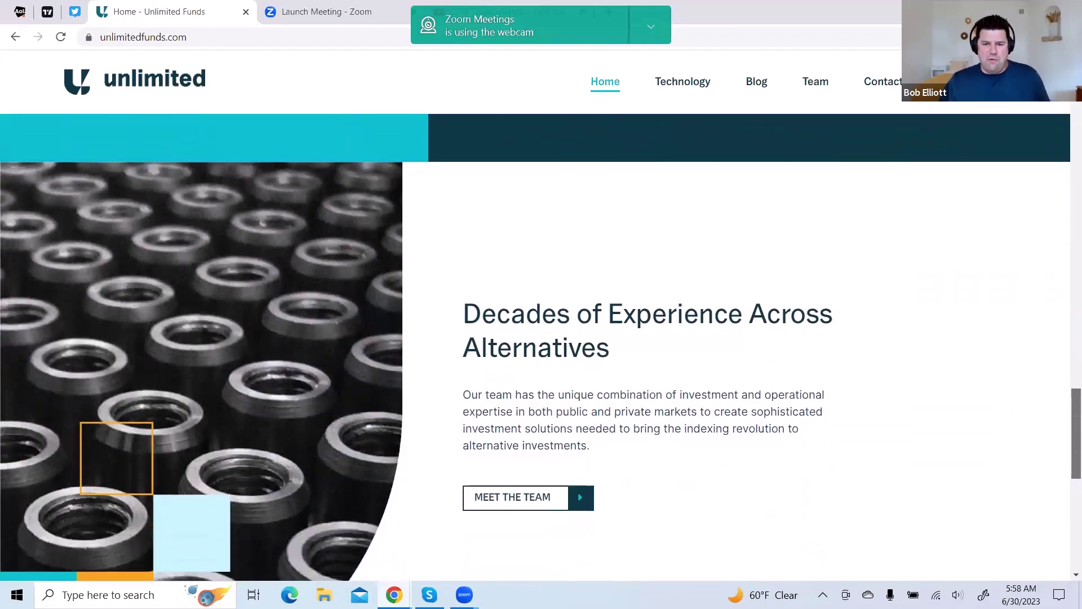
{"action": "scroll", "coordinate": [897, 424], "scroll_direction": "down", "scroll_amount": 2}
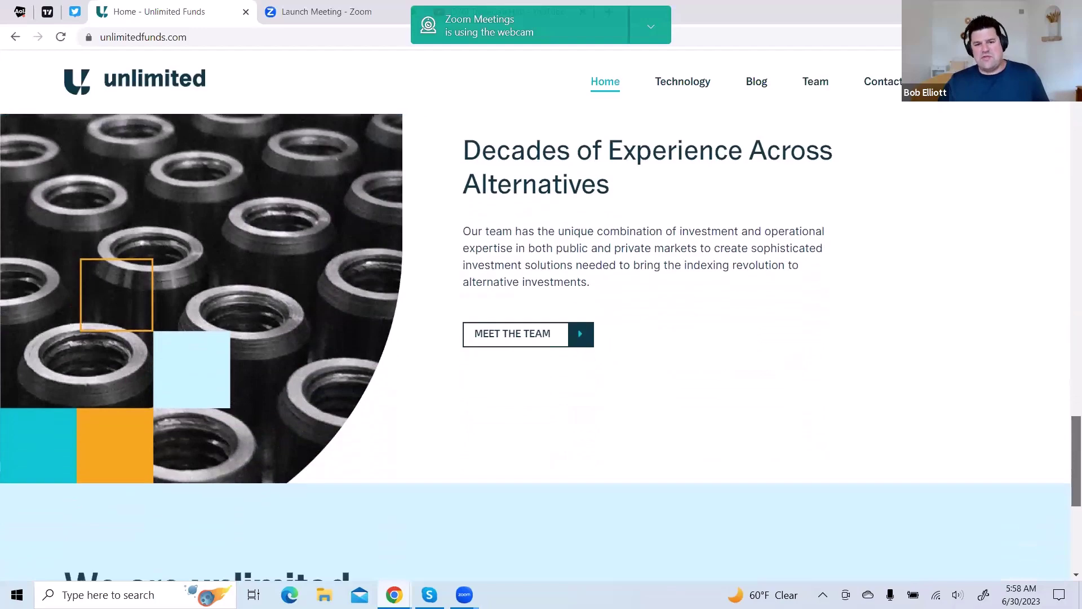
Open the unlimitedfunds.com/team page and scroll through the member profiles, roles and footer
{"action": "left_click", "coordinate": [585, 337]}
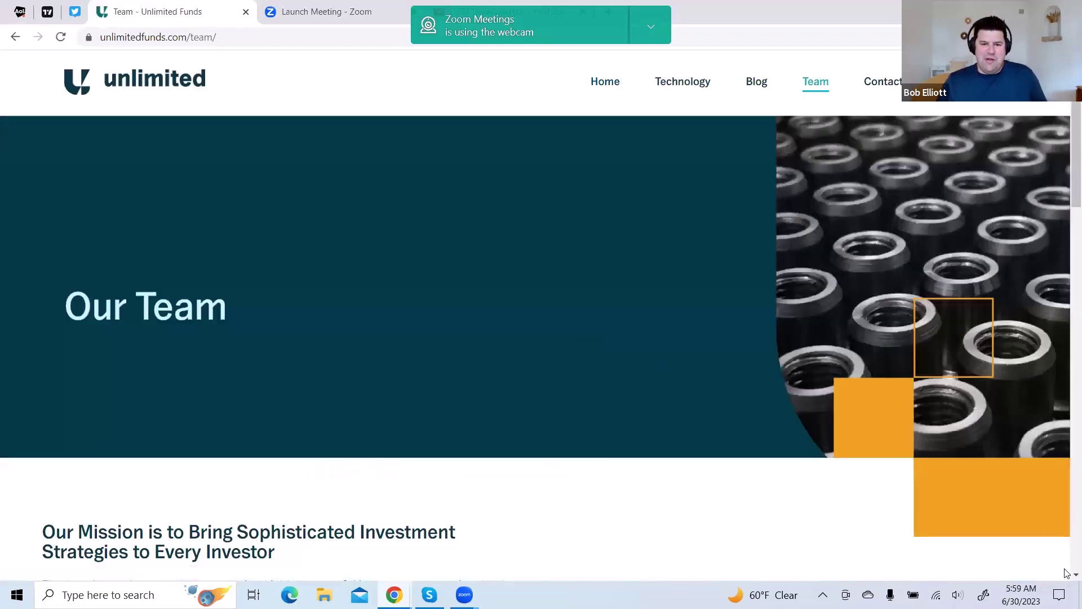
{"action": "scroll", "coordinate": [1067, 573], "scroll_direction": "down", "scroll_amount": 8}
{"action": "scroll", "coordinate": [1067, 573], "scroll_direction": "down", "scroll_amount": 10}
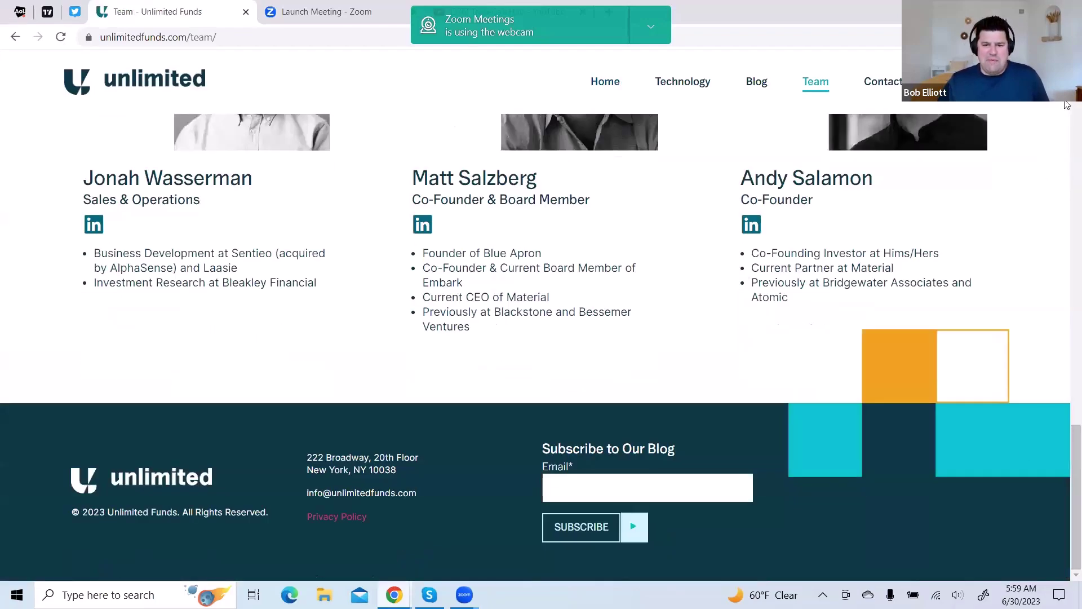
{"action": "scroll", "coordinate": [1067, 573], "scroll_direction": "up", "scroll_amount": 18}
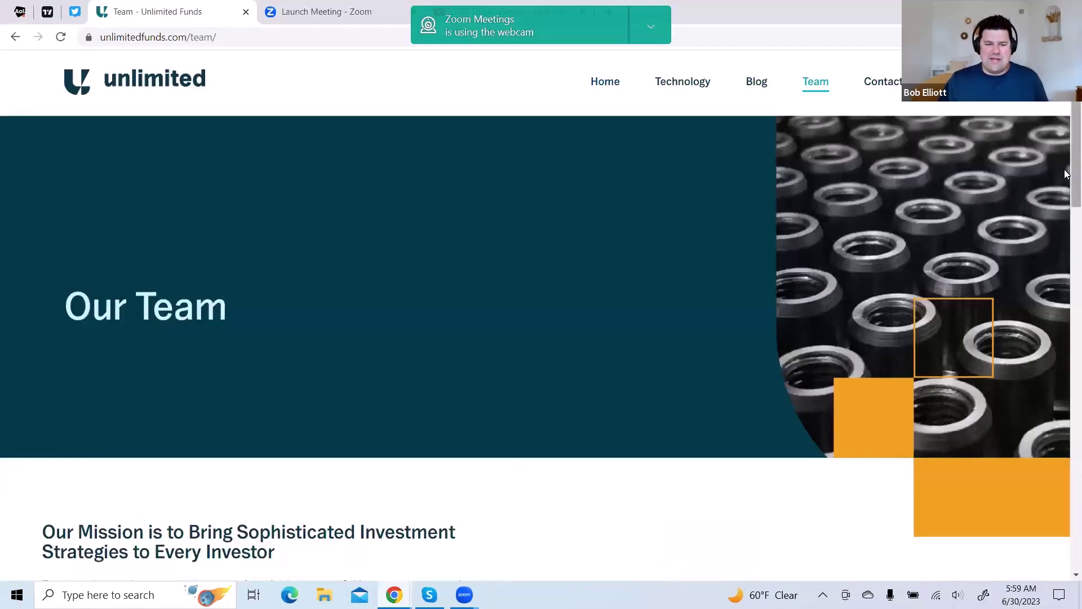
{"action": "left_click_drag", "start_coordinate": [1066, 175], "coordinate": [1069, 317]}
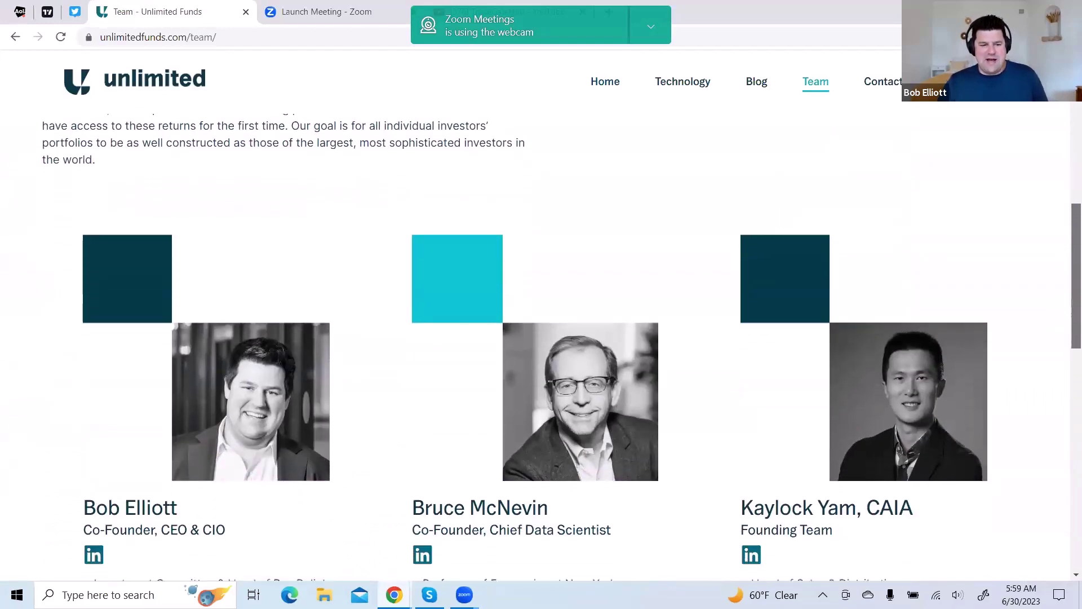
{"action": "scroll", "coordinate": [541, 339], "scroll_direction": "down", "scroll_amount": 2}
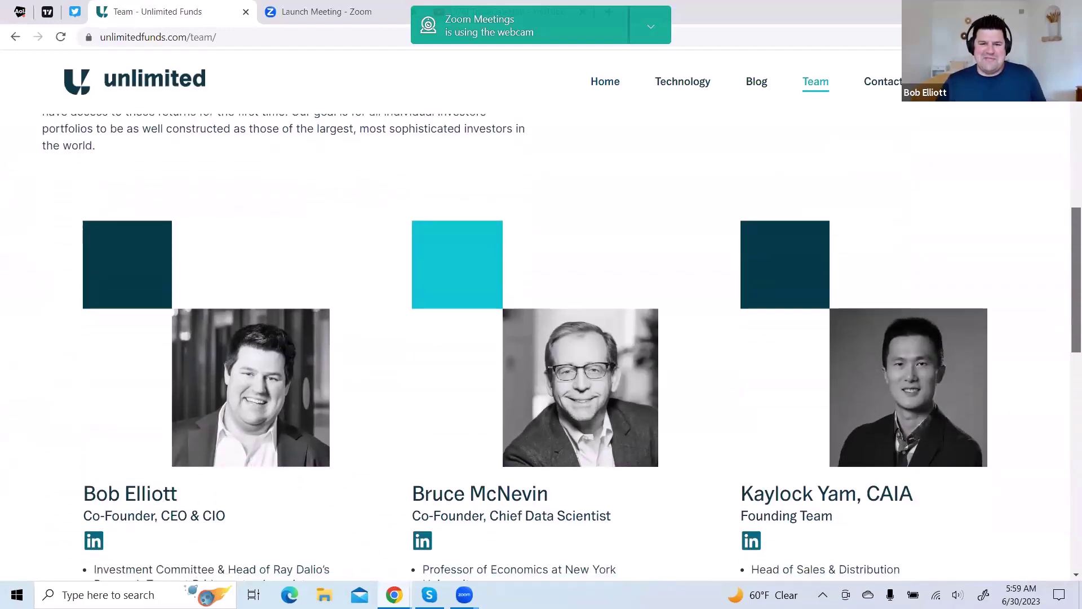
{"action": "scroll", "coordinate": [541, 316], "scroll_direction": "down", "scroll_amount": 4}
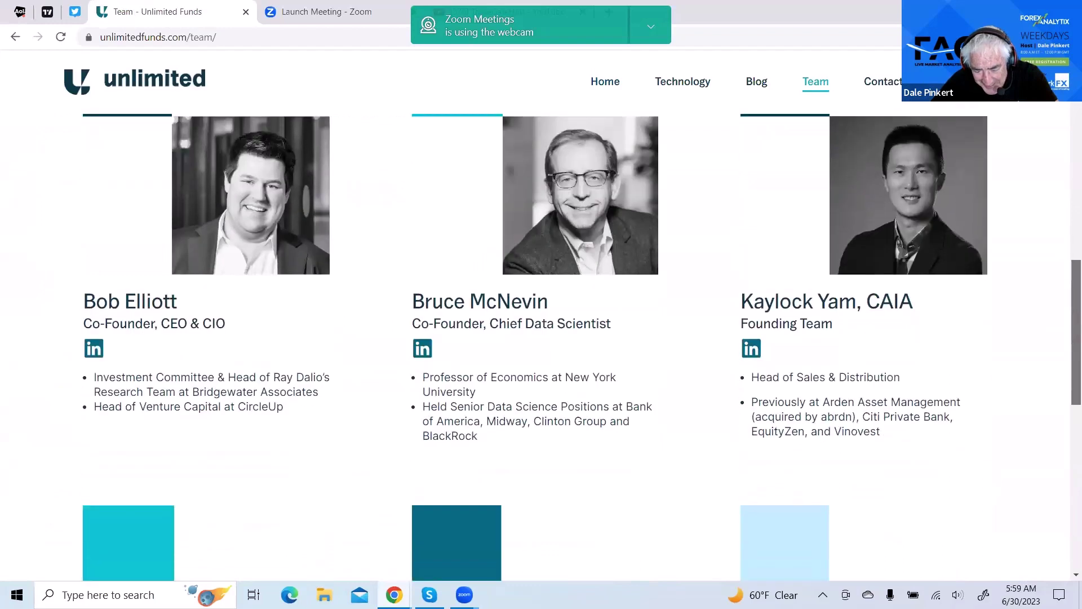
{"action": "scroll", "coordinate": [541, 338], "scroll_direction": "down", "scroll_amount": 2}
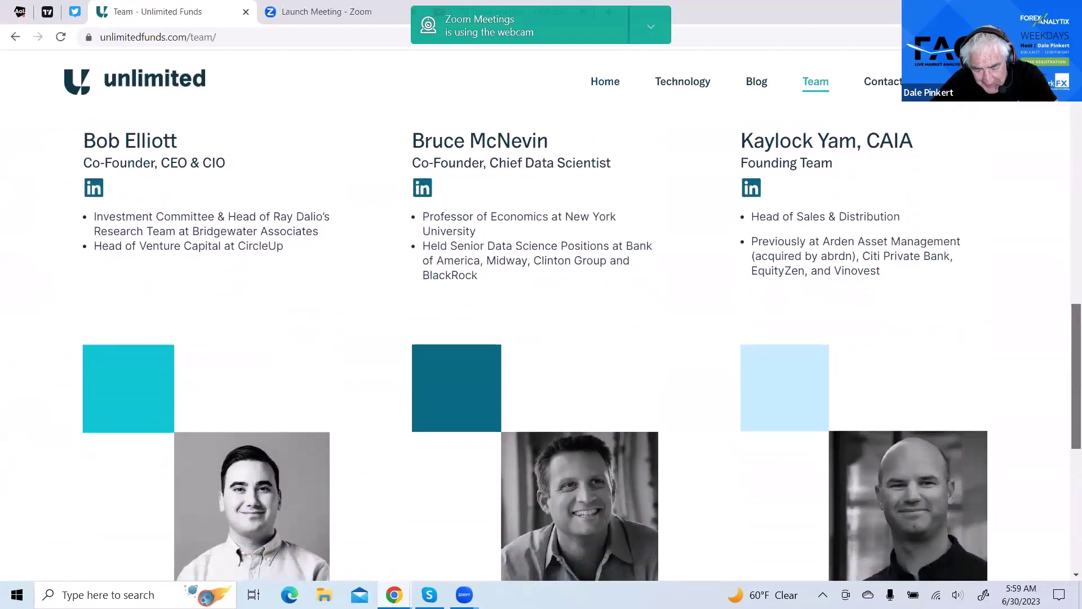
{"action": "scroll", "coordinate": [541, 339], "scroll_direction": "down", "scroll_amount": 1}
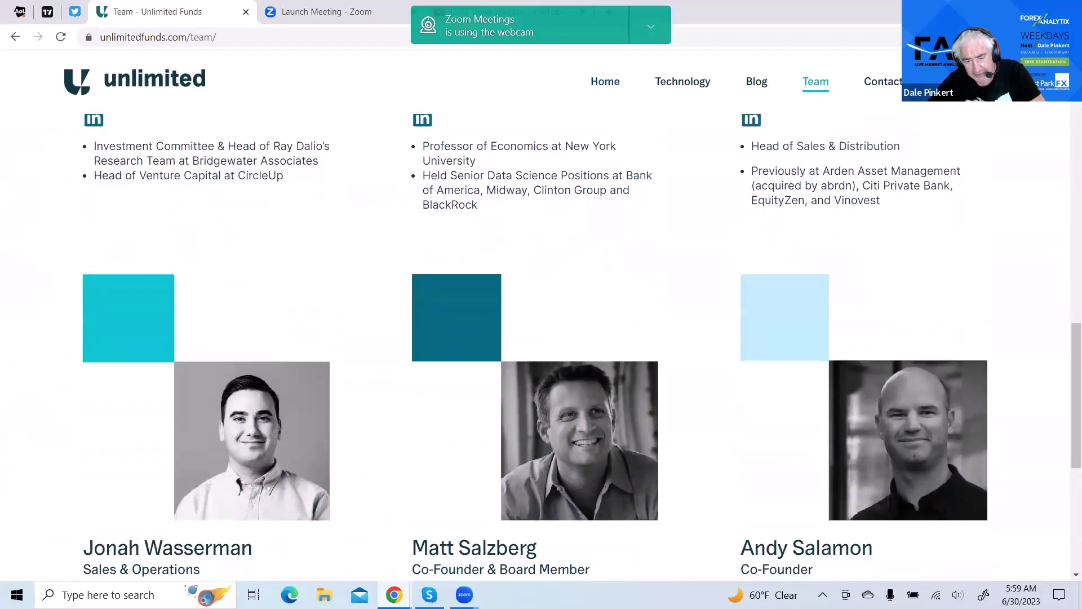